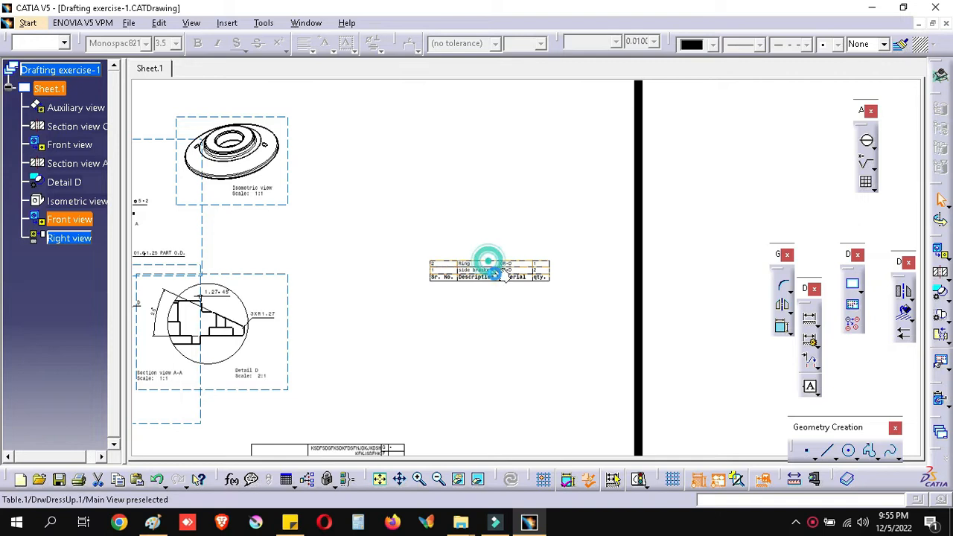
Look at the part Training class-2-Flatness.CATPart and return to the drawing Drafting exercise-1.CATDrawing
mouse_move(453, 335)
middle_down()
mouse_move(450, 270)
mouse_move(450, 286)
middle_up()
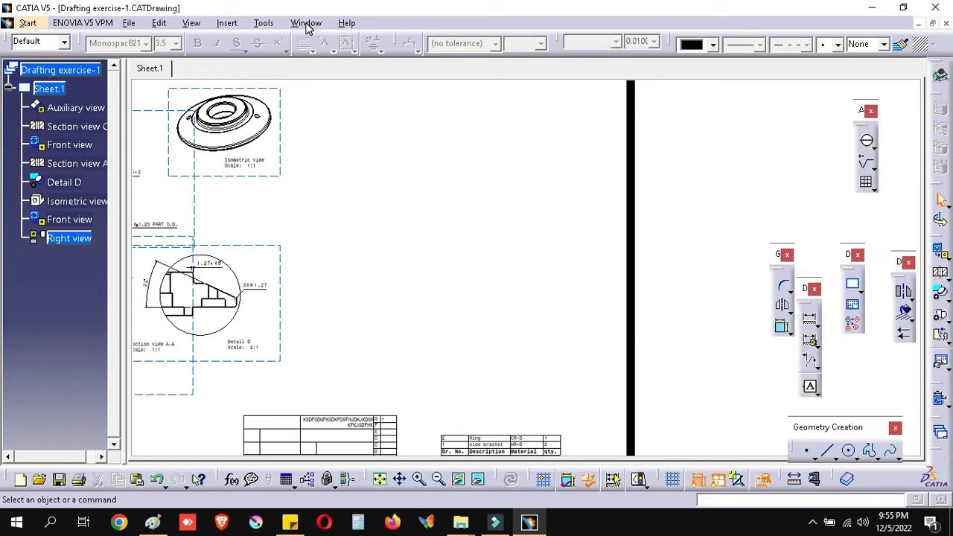
click(494, 522)
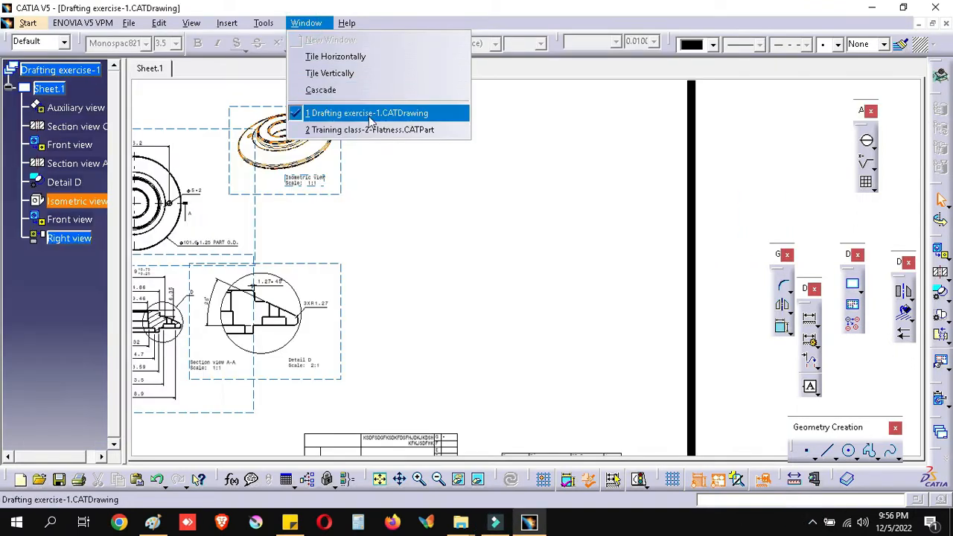
click(359, 129)
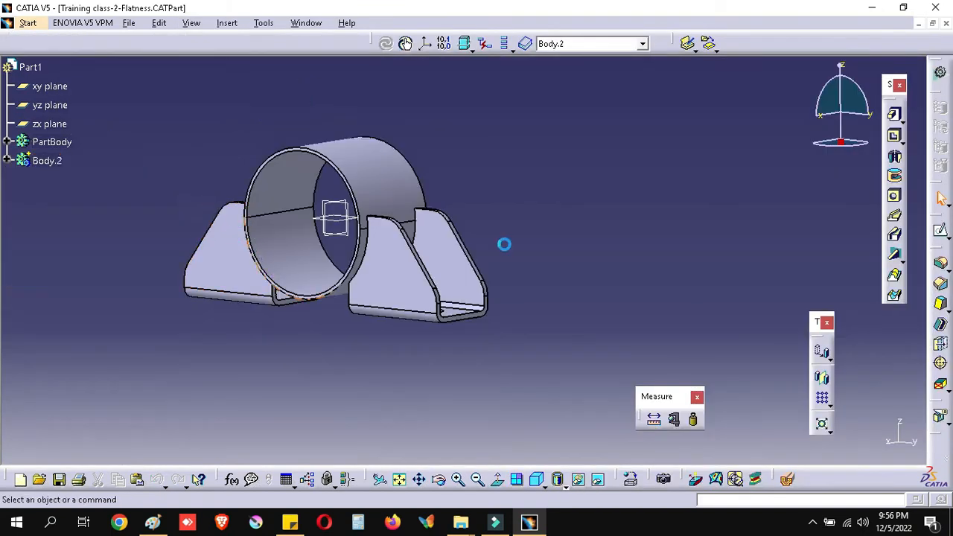
click(306, 22)
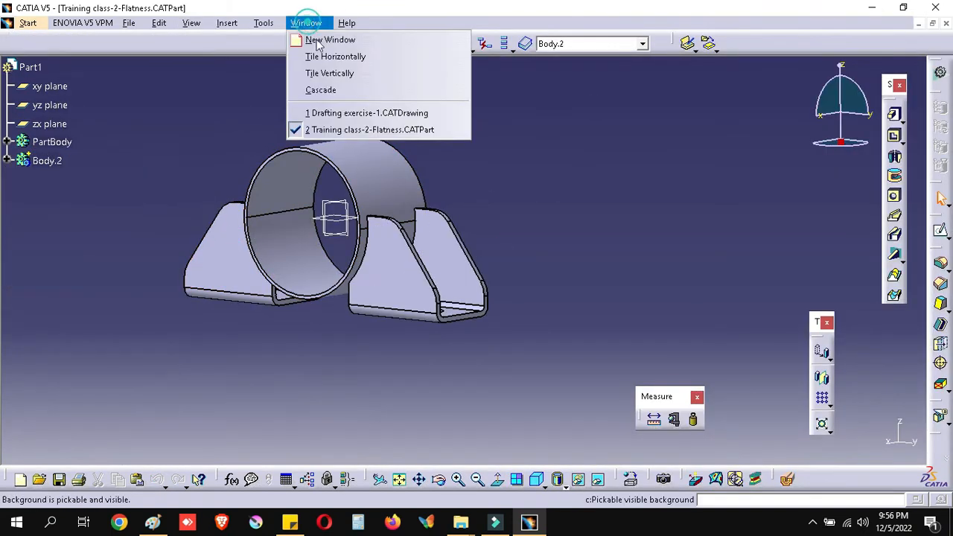
click(327, 112)
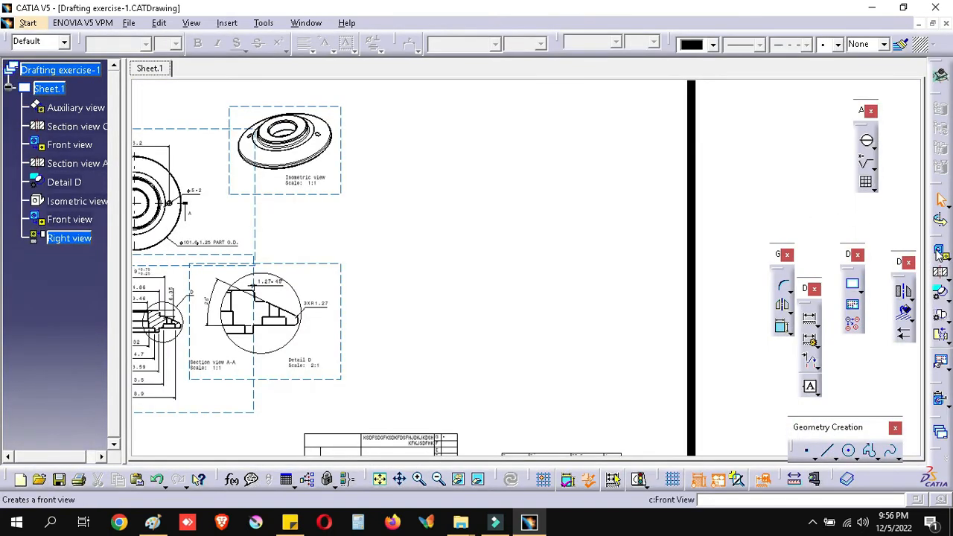
Generate a front view of the Training class-2-Flatness part, facing the ring's circular end, in free space beside the existing right view
click(306, 22)
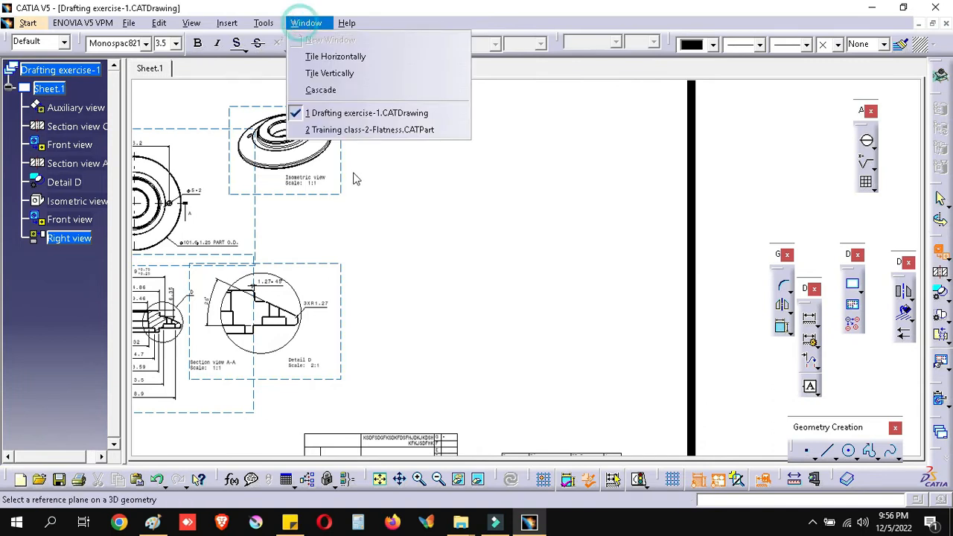
click(376, 130)
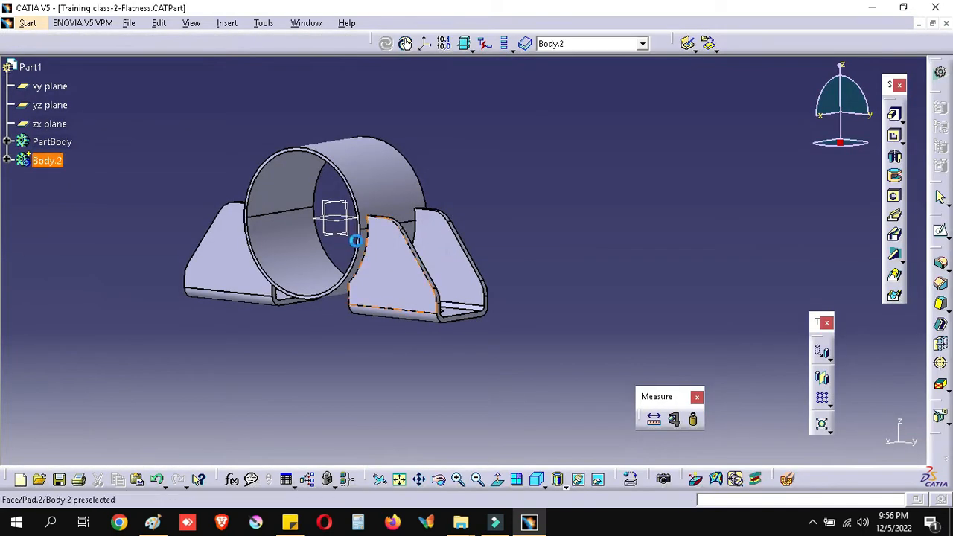
click(332, 209)
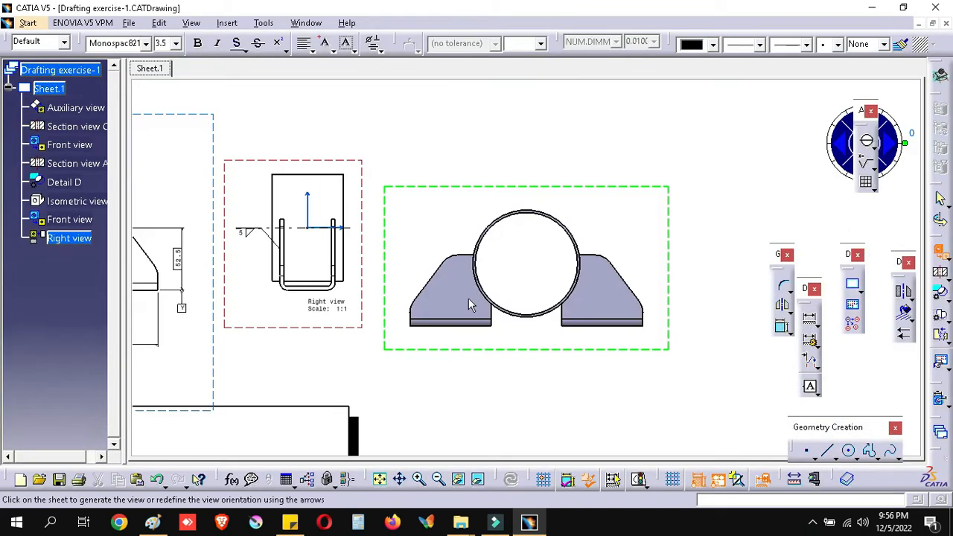
click(502, 262)
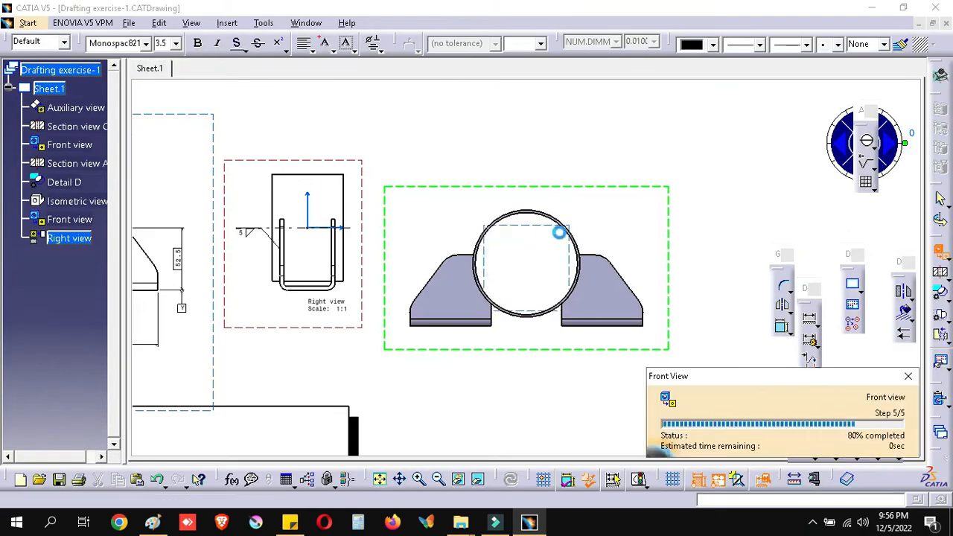
Project a right view from the new front view and place it beside that view
middle_drag(605, 244, 499, 233)
click(939, 251)
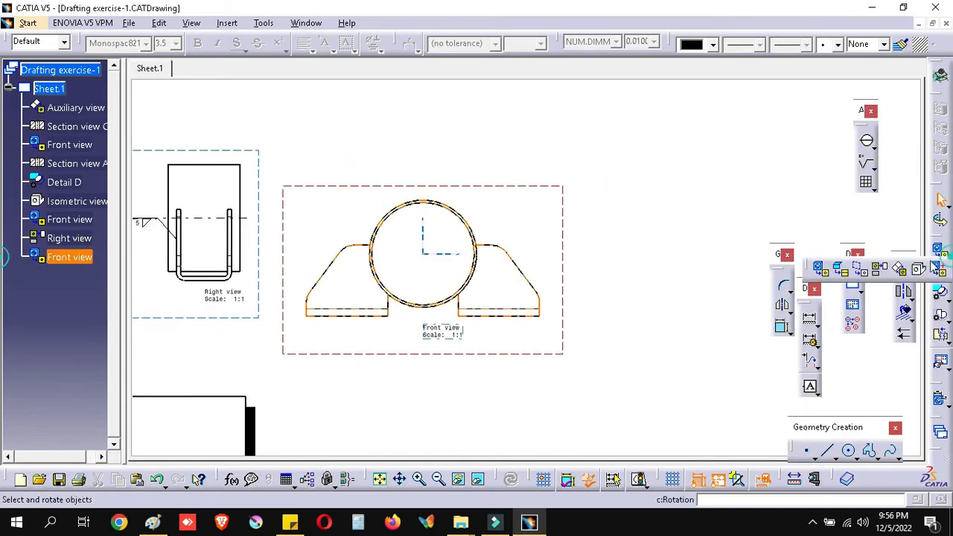
click(636, 269)
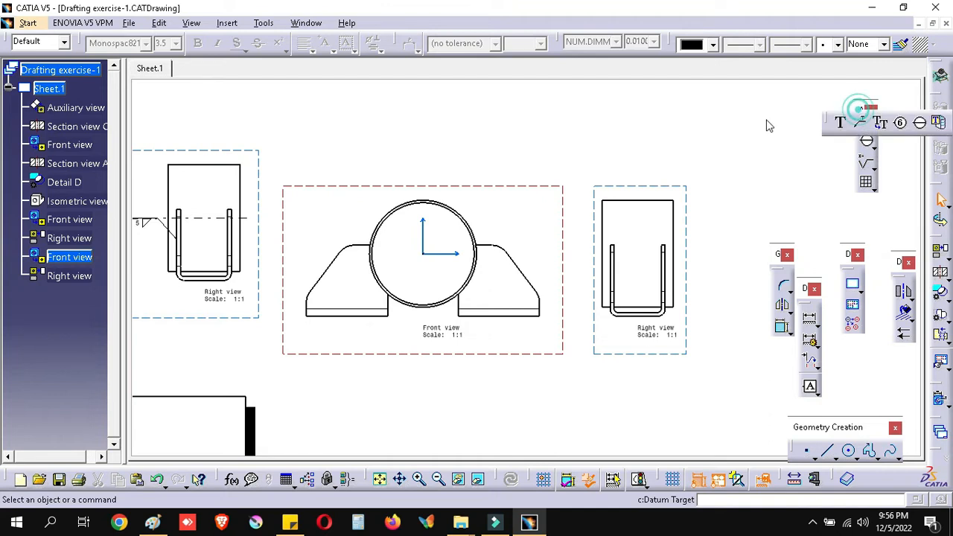
Move the floating annotation toolbar farther from the views and look through its text and symbol tools
mouse_move(863, 115)
mouse_down()
mouse_move(696, 122)
mouse_move(886, 104)
mouse_move(892, 92)
mouse_up()
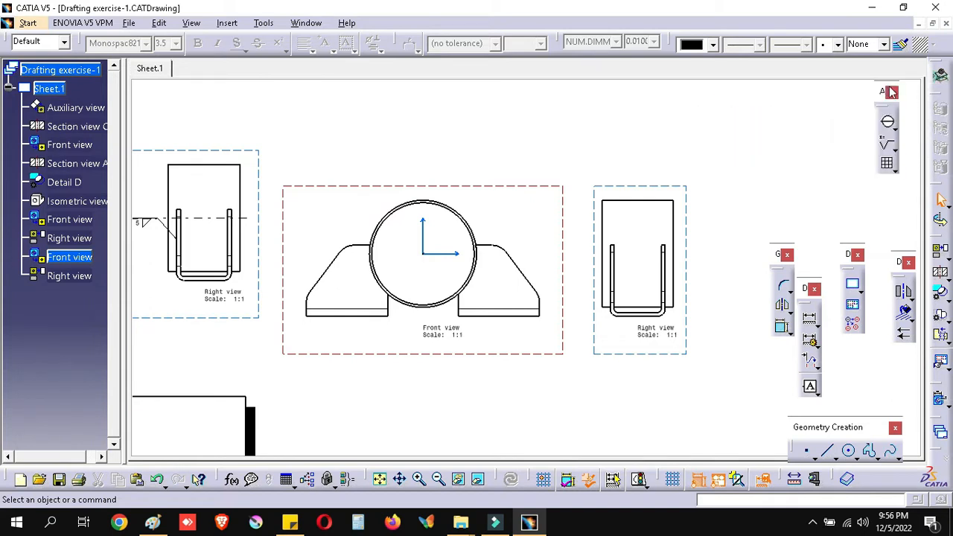
click(890, 125)
click(893, 146)
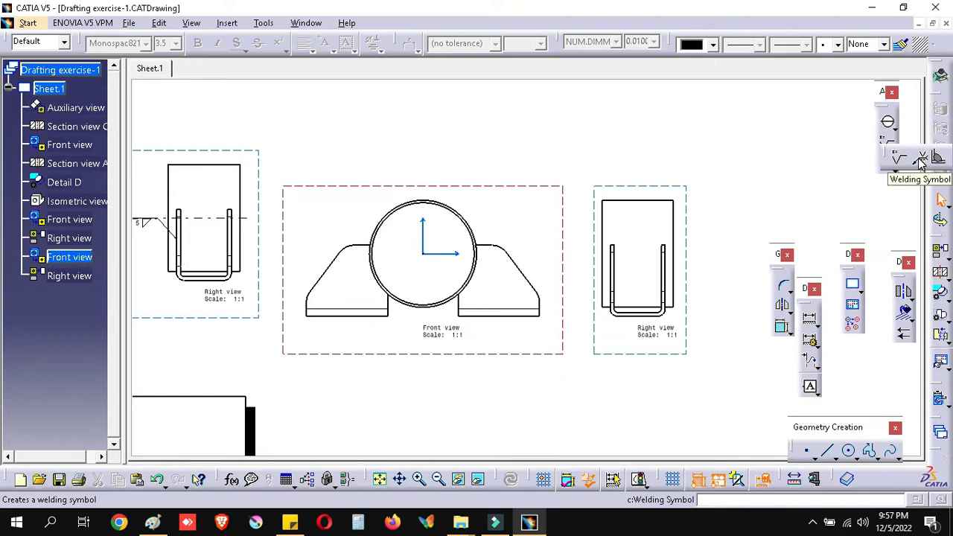
click(894, 127)
click(895, 128)
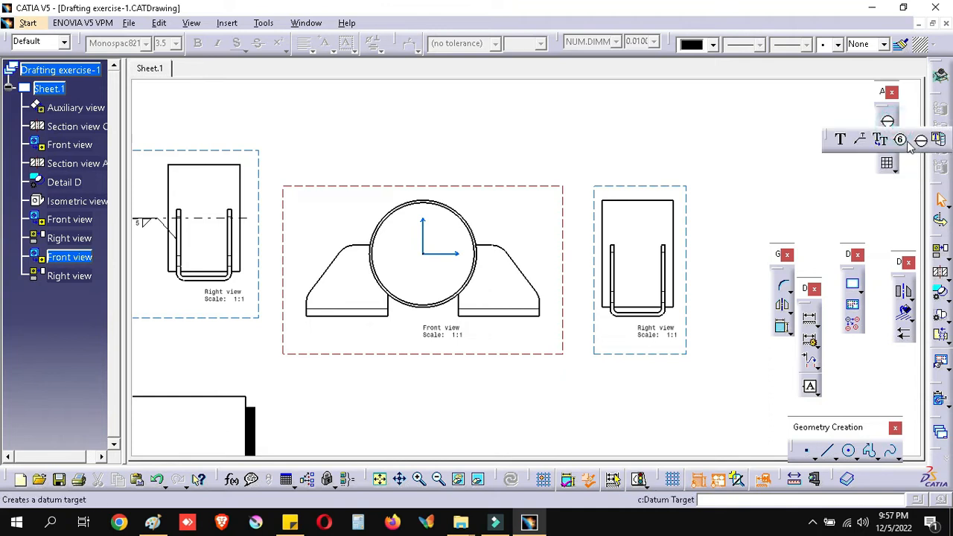
click(779, 129)
Start a welding symbol on the outer edge of the left bracket leg in the new right view, anchoring it up and left
click(892, 150)
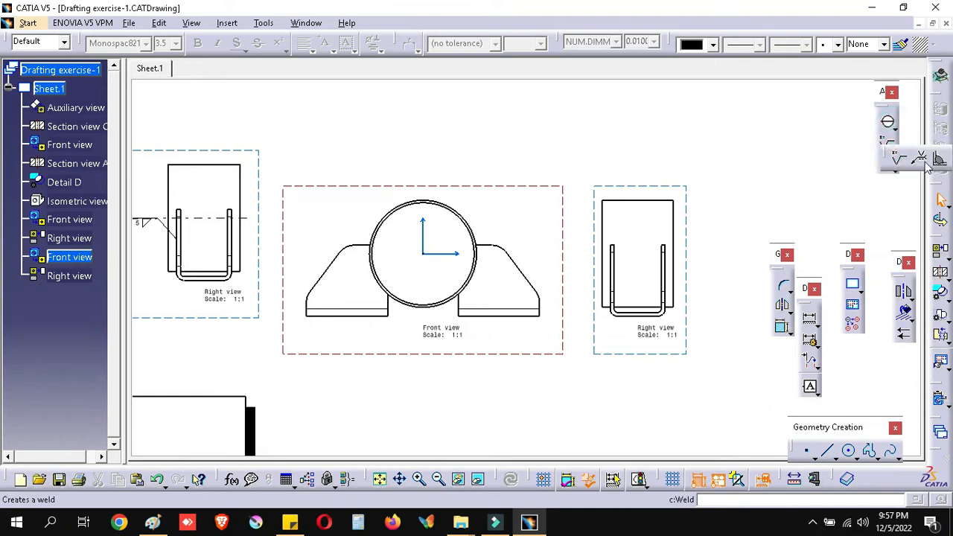
click(613, 273)
click(575, 255)
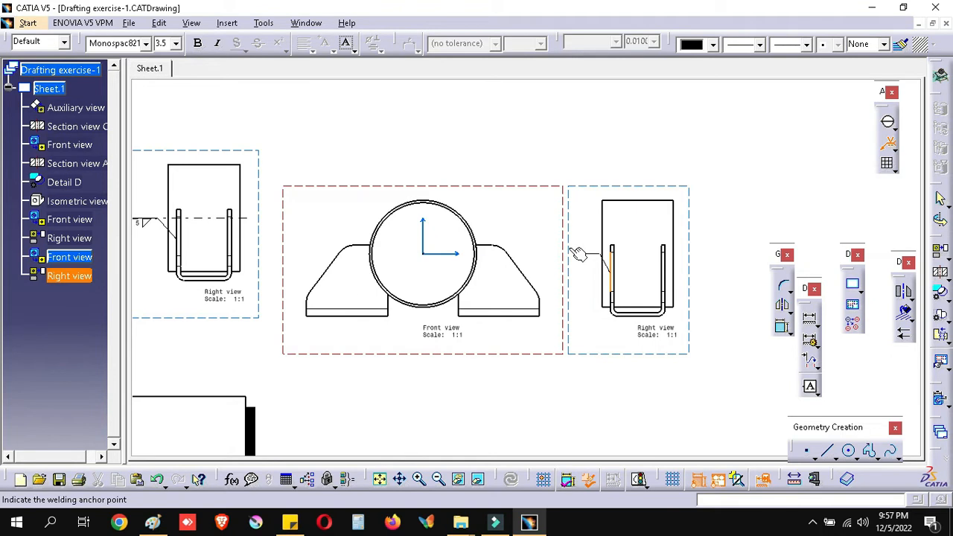
click(565, 231)
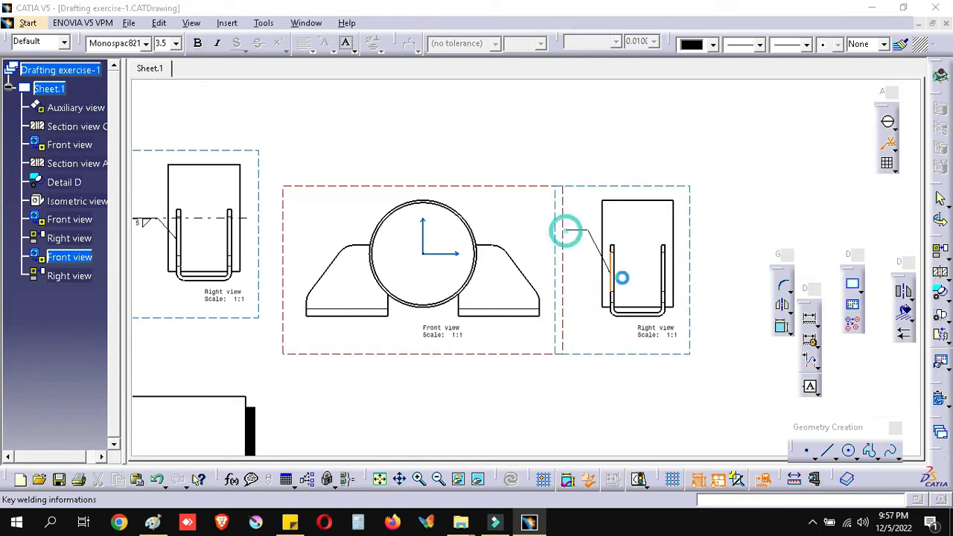
mouse_move(640, 265)
ctrl+middle_down()
mouse_move(663, 212)
mouse_move(436, 198)
ctrl+middle_up()
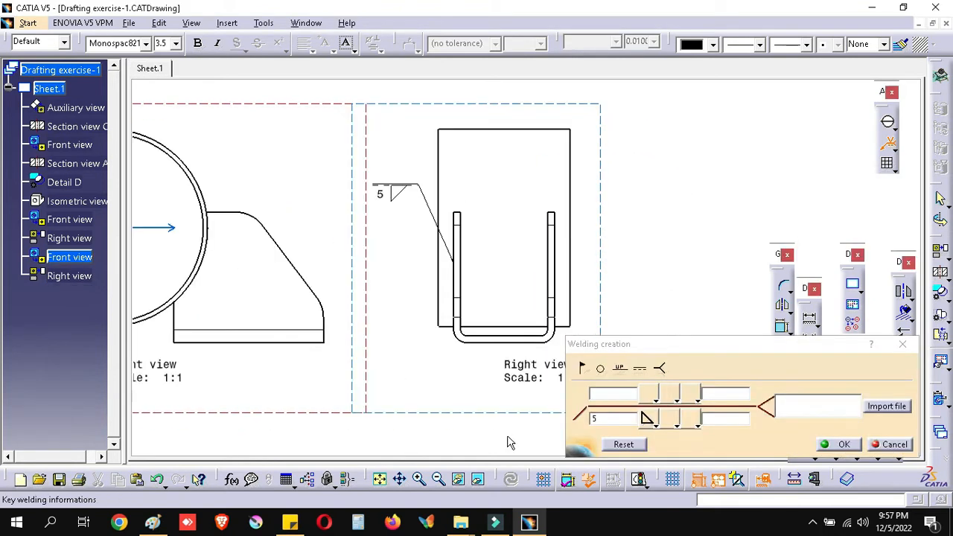
Try clearing the weld type and toggling the weld-all-around symbol on the new welding symbol
click(653, 423)
click(663, 372)
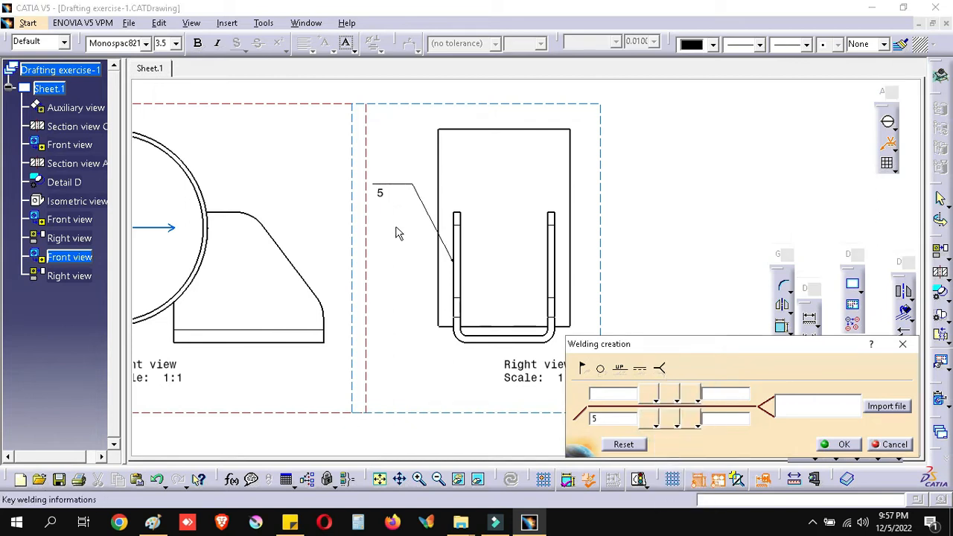
click(600, 367)
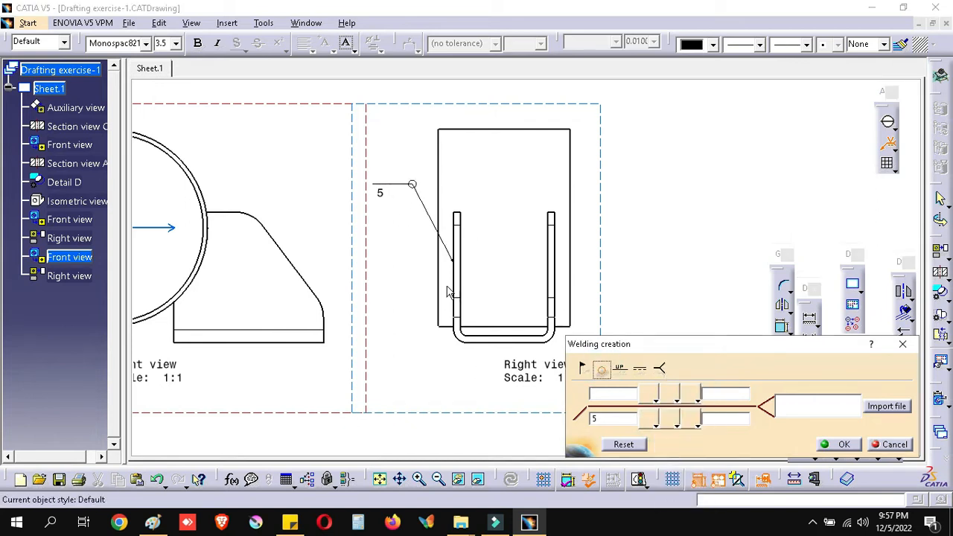
click(600, 368)
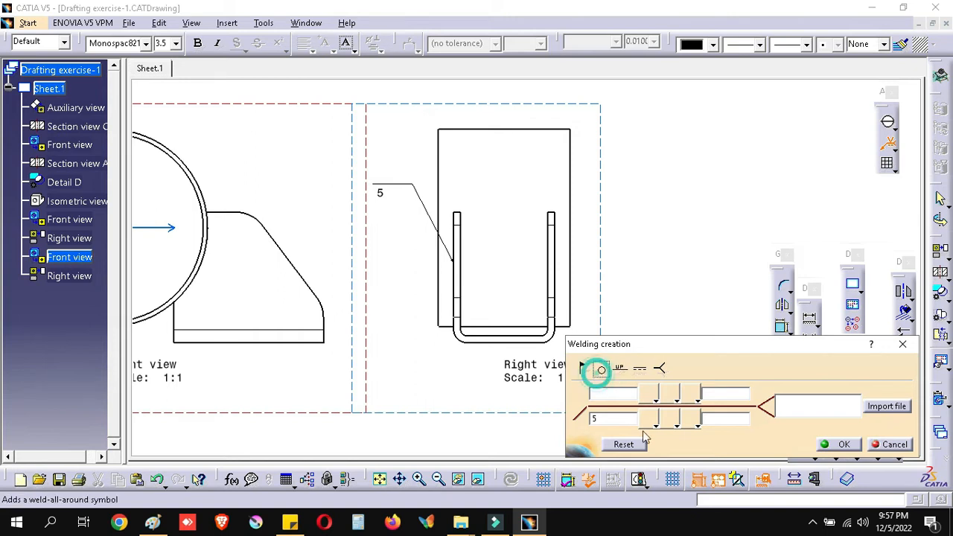
Set the welding symbol's lower weld type to the triangular fillet weld
click(655, 423)
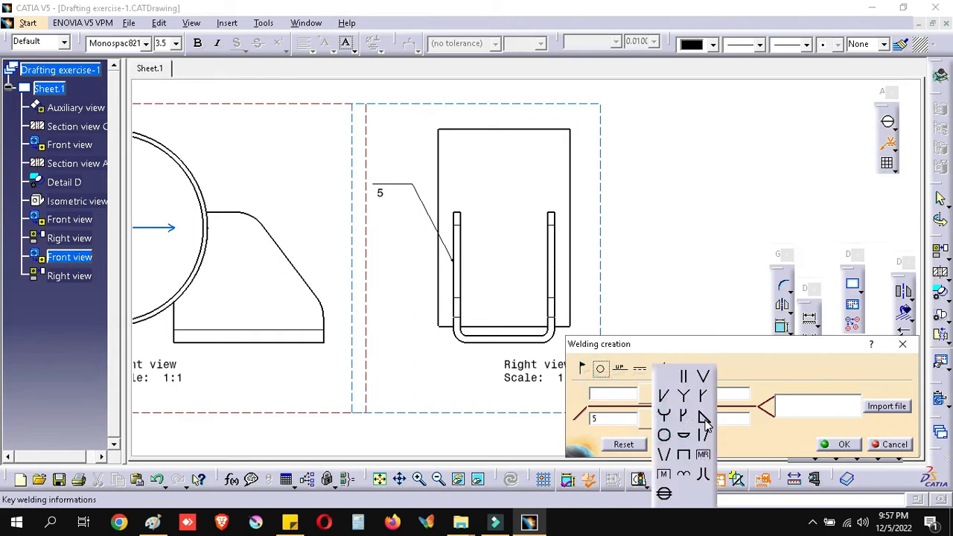
click(703, 417)
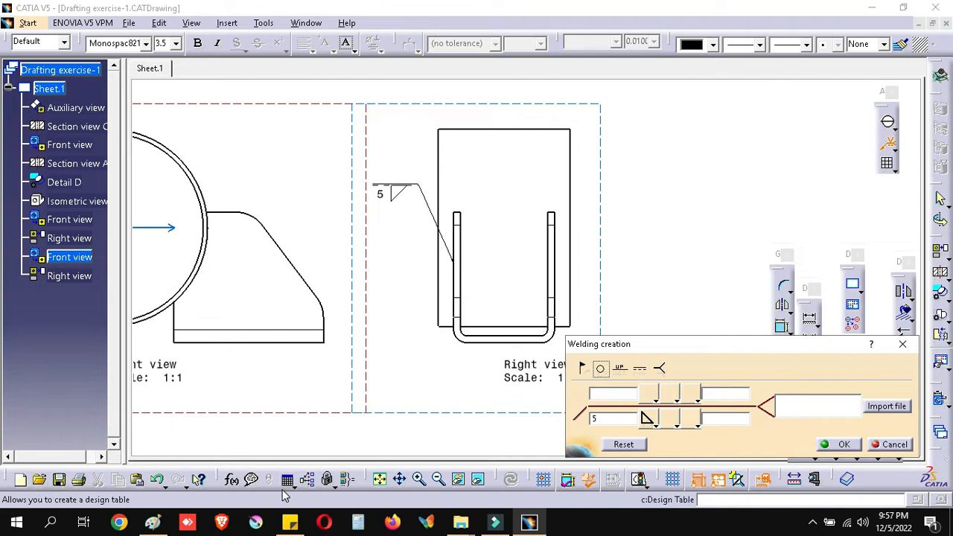
Switch to Paint and sketch an upright plate on a base plate with a fillet weld and height arrow, then return to CATIA
click(161, 524)
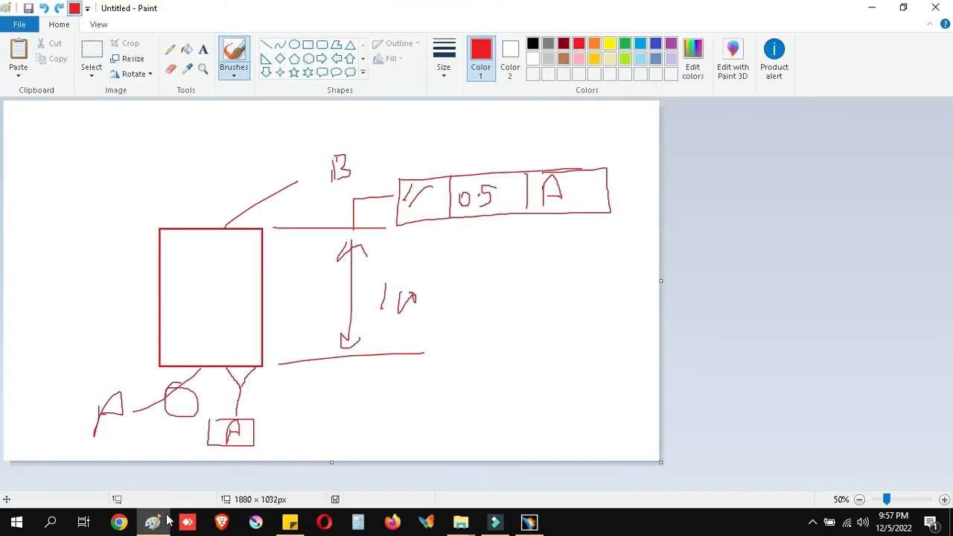
drag(503, 281, 503, 387)
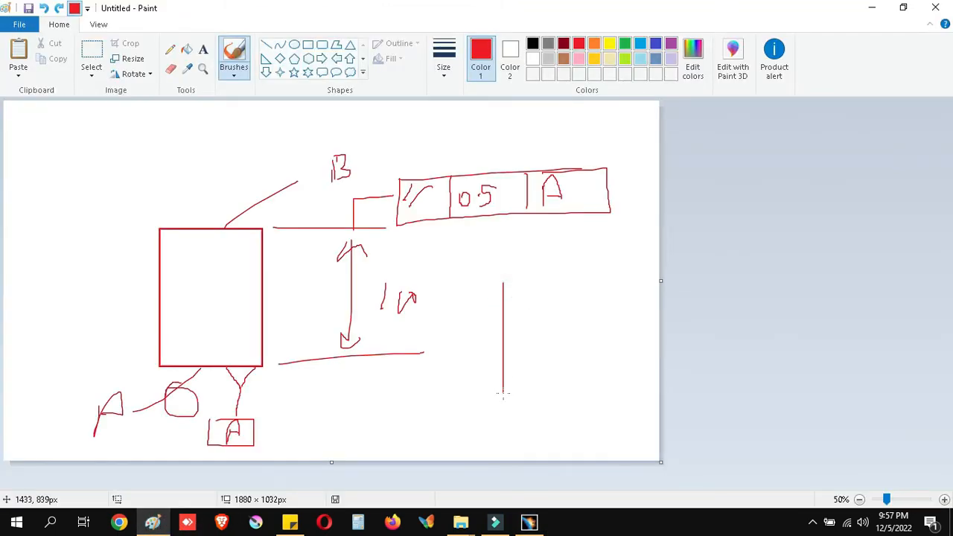
drag(503, 374, 524, 394)
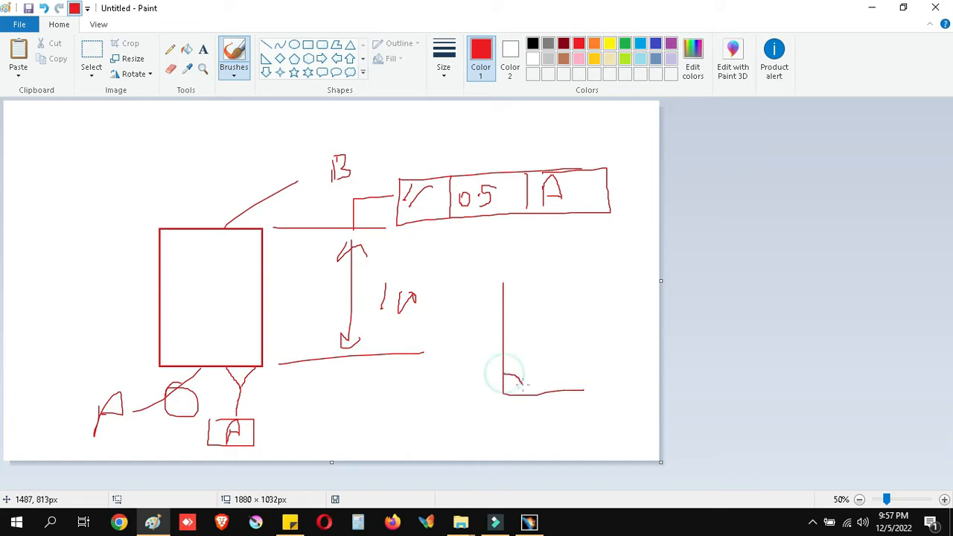
mouse_move(488, 281)
mouse_down()
mouse_move(488, 392)
mouse_move(438, 394)
mouse_move(579, 396)
mouse_move(480, 423)
mouse_up()
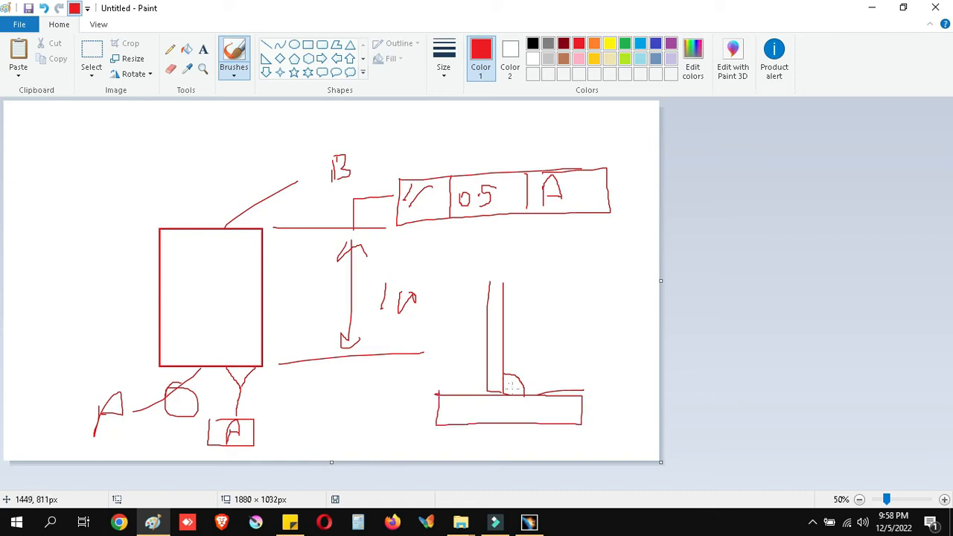
mouse_move(497, 374)
mouse_down()
mouse_move(493, 391)
mouse_move(499, 373)
mouse_up()
click(871, 8)
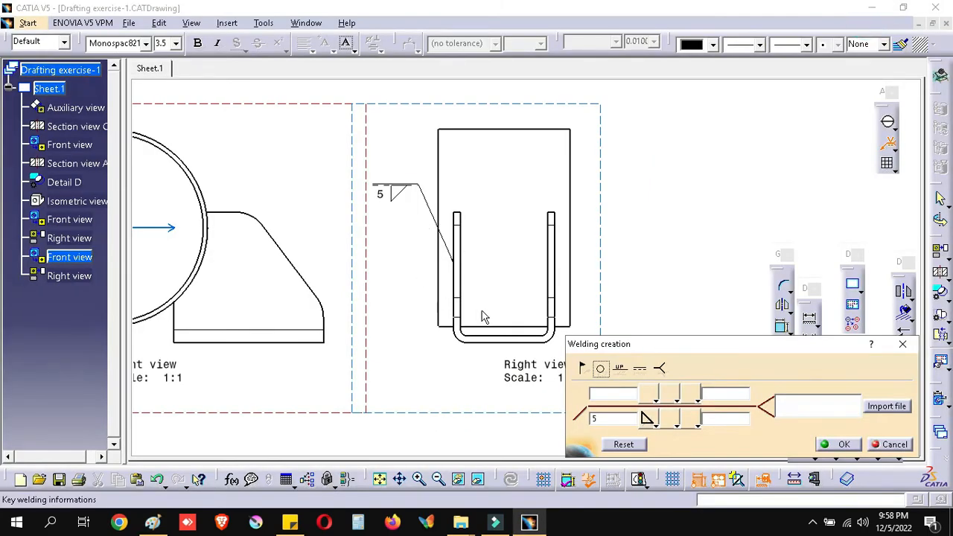
Add the reference note "both side" to the welding symbol and create it
click(798, 402)
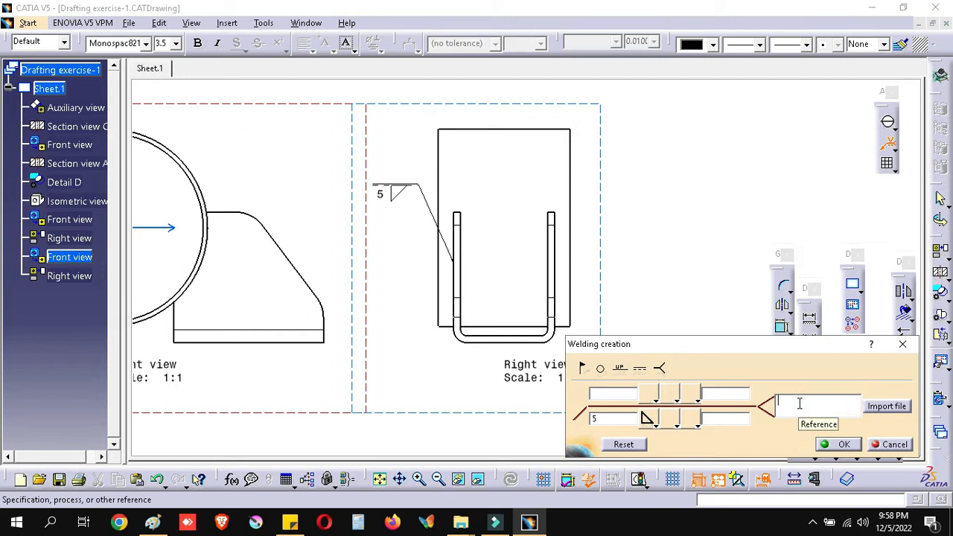
text(bo)
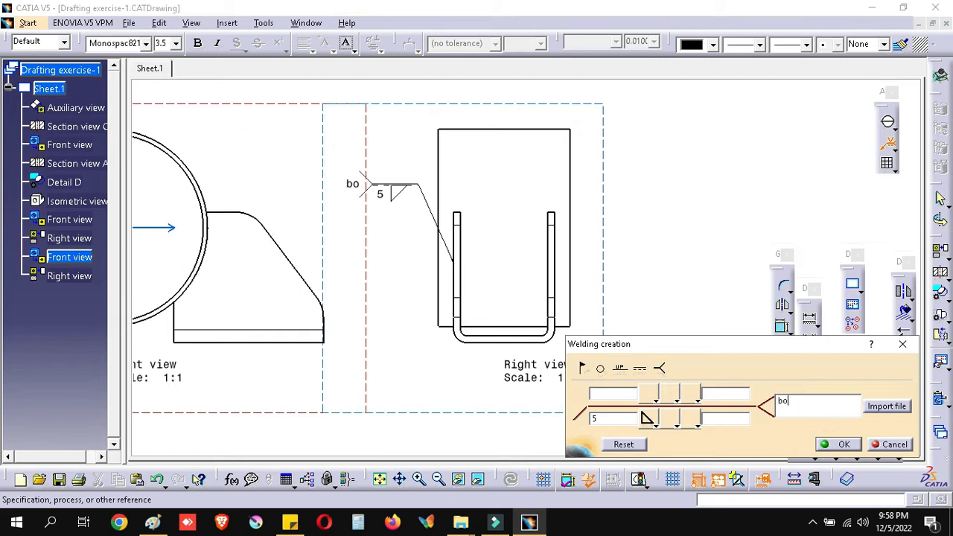
text(th side)
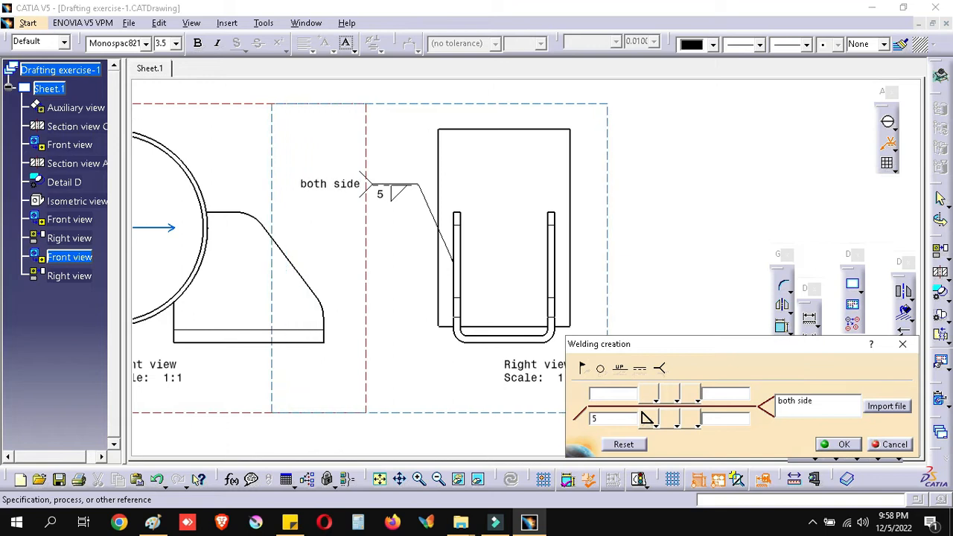
click(842, 445)
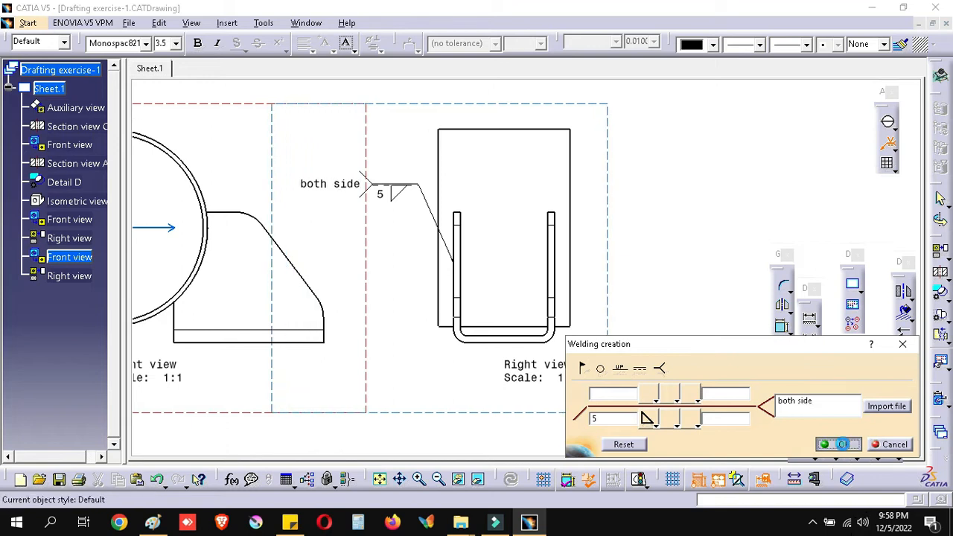
Switch to Paint, draw a short leader line from the sketched fillet weld, and return to the CATIA drawing
click(893, 148)
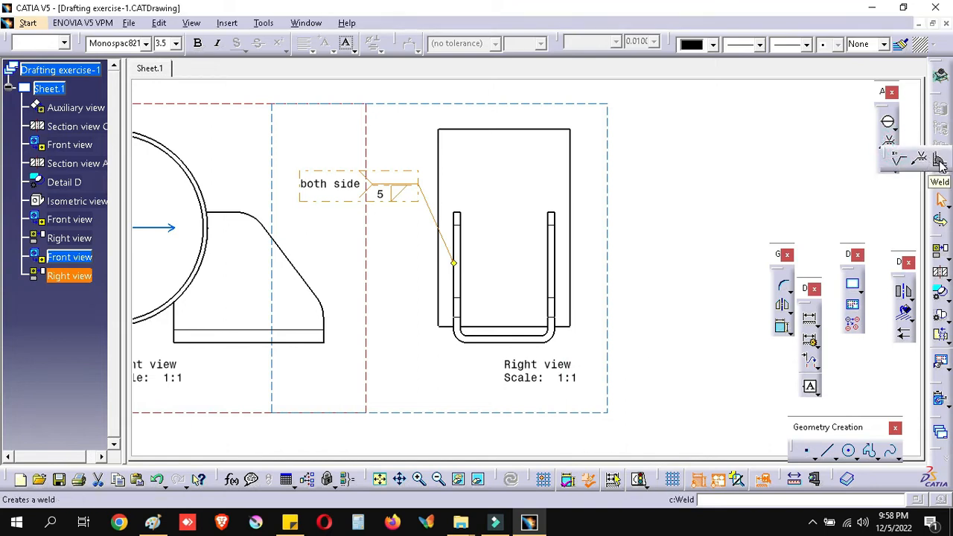
click(153, 523)
drag(512, 386, 533, 370)
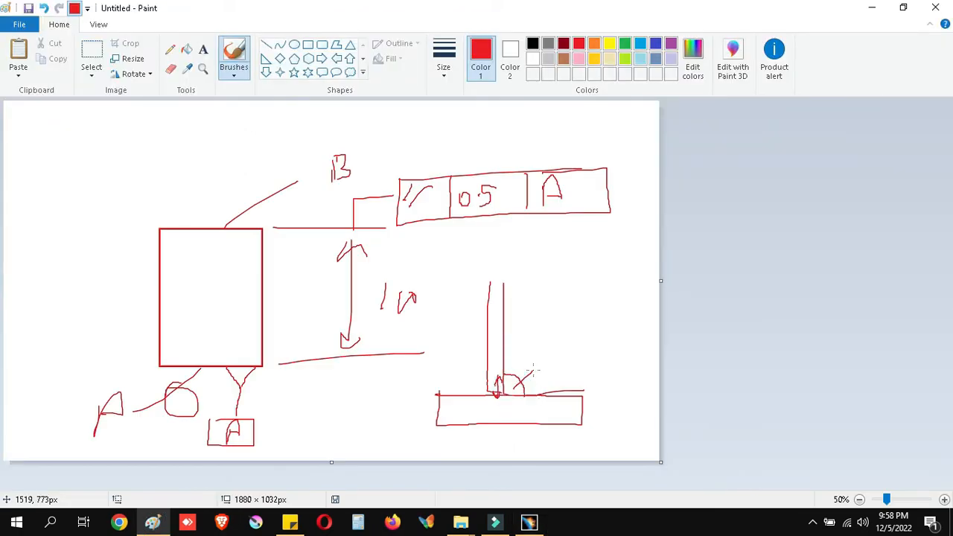
click(530, 522)
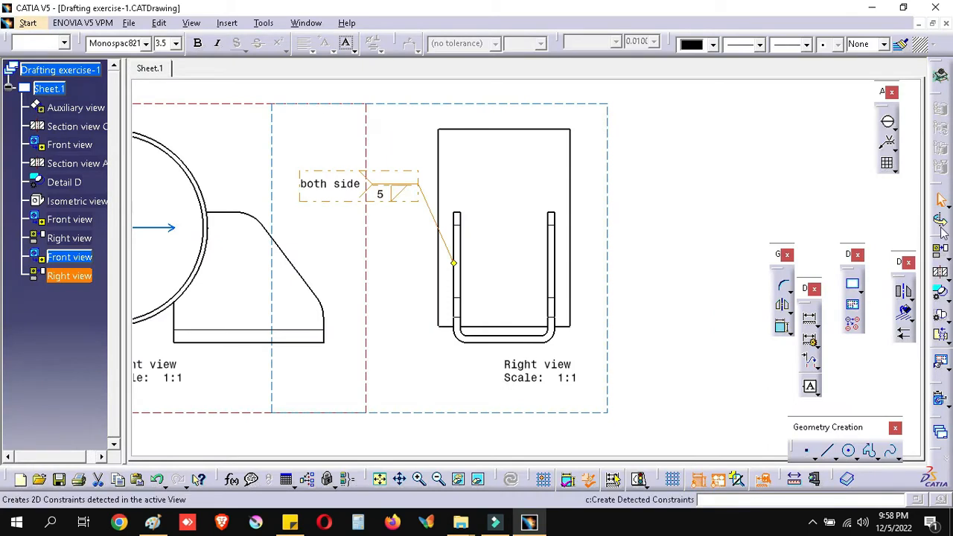
Start a geometric weld in the new right view between the bracket's right-hand outer edge and the ring's lower edge
click(889, 142)
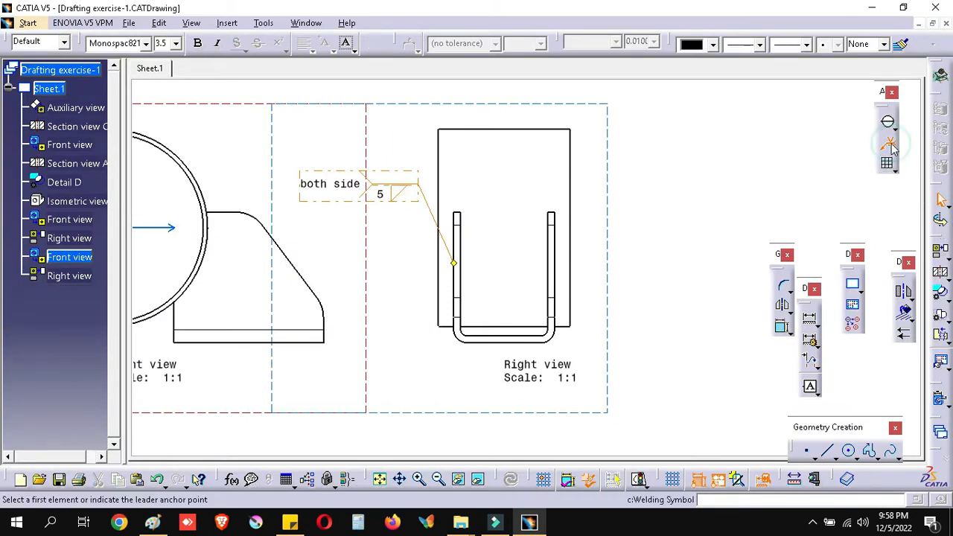
click(896, 152)
click(922, 156)
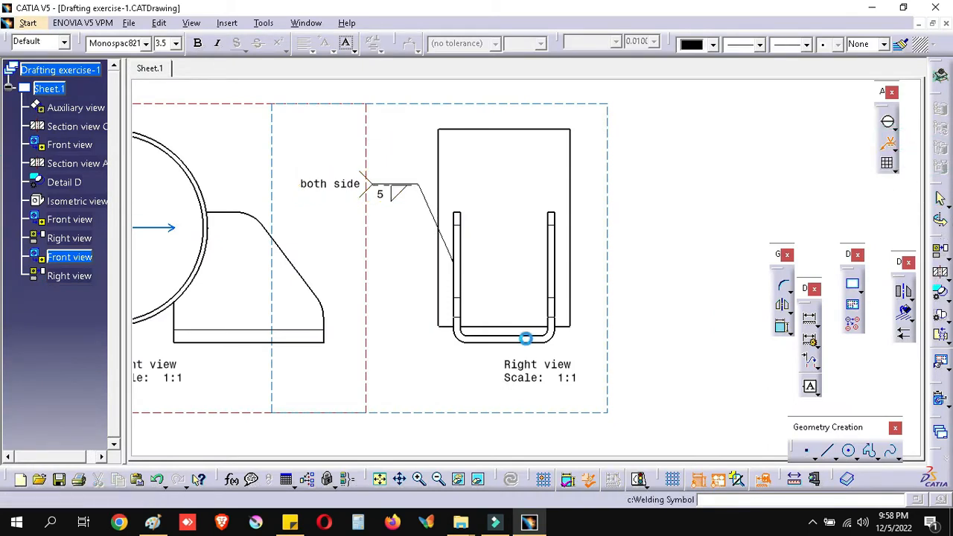
ctrl+middle_drag(599, 347, 645, 340)
click(496, 283)
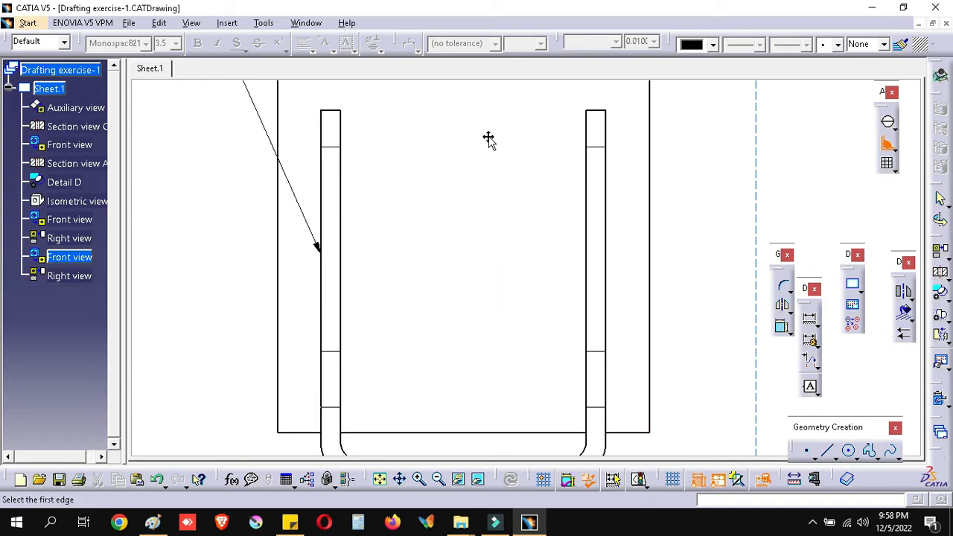
middle_drag(604, 407, 544, 212)
mouse_move(538, 291)
ctrl+middle_down()
mouse_move(476, 251)
mouse_move(487, 300)
ctrl+middle_up()
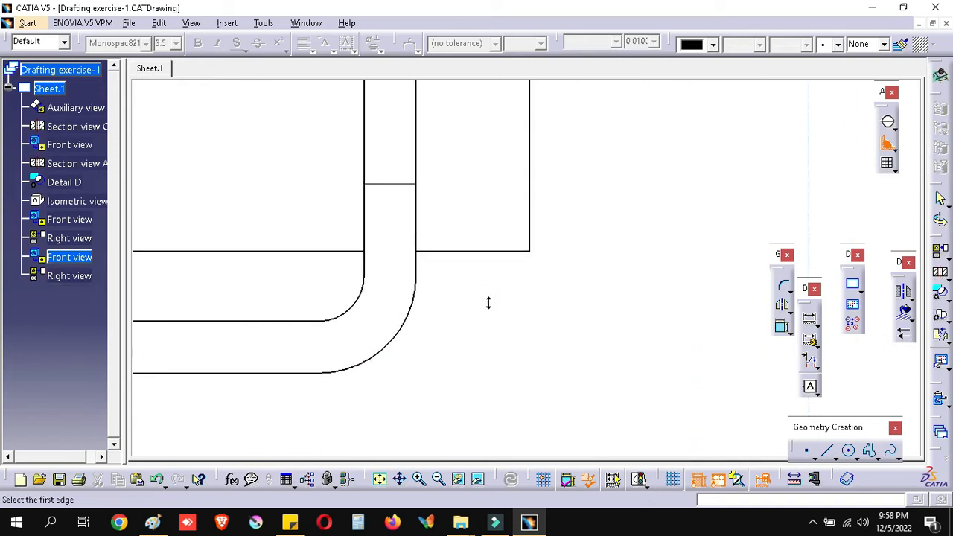
click(417, 266)
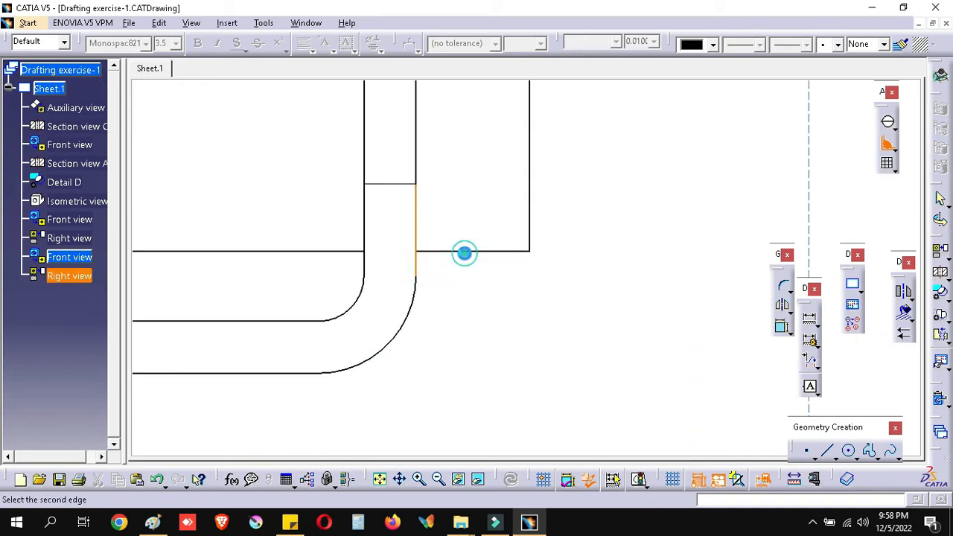
click(471, 253)
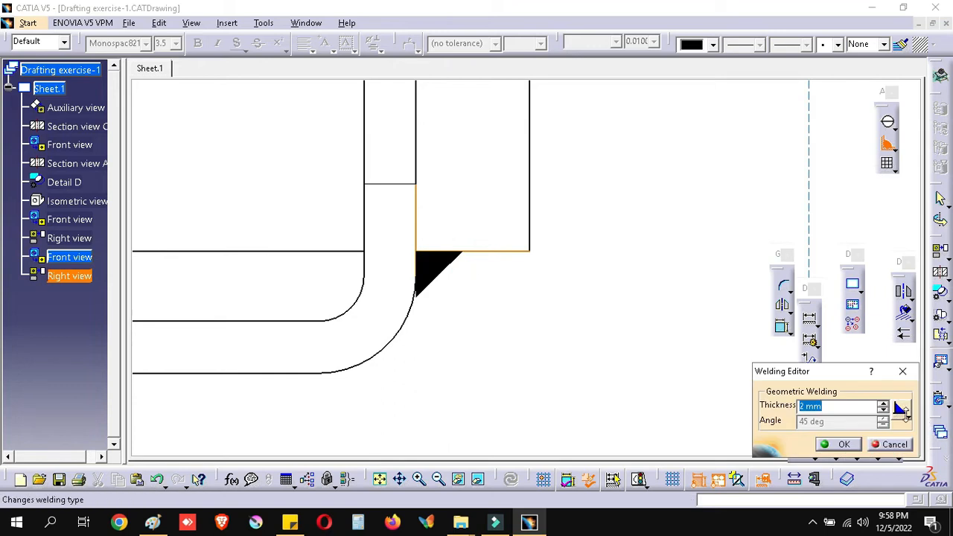
Change the weld shape to the convex rounded fillet, set its thickness to 1.2 mm and create it
click(901, 408)
click(902, 427)
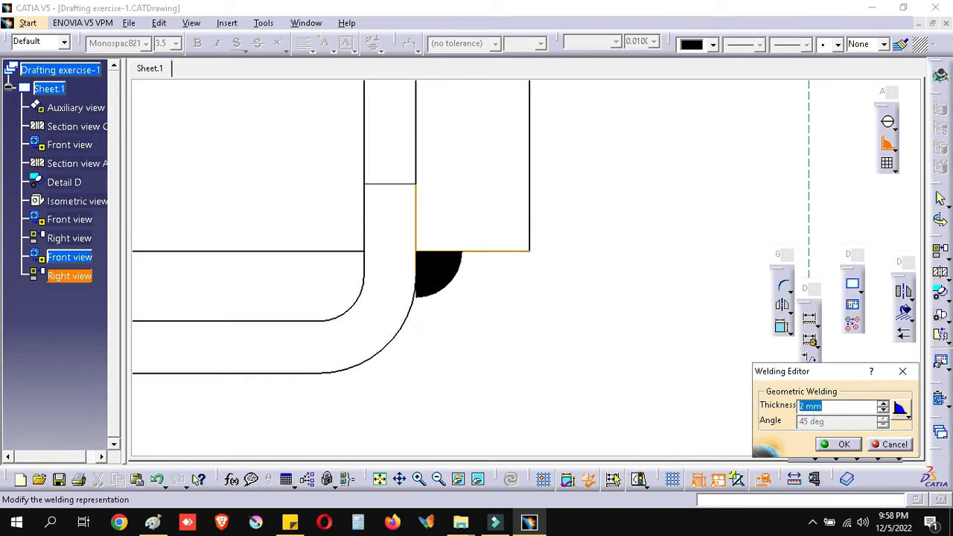
text(2)
click(614, 274)
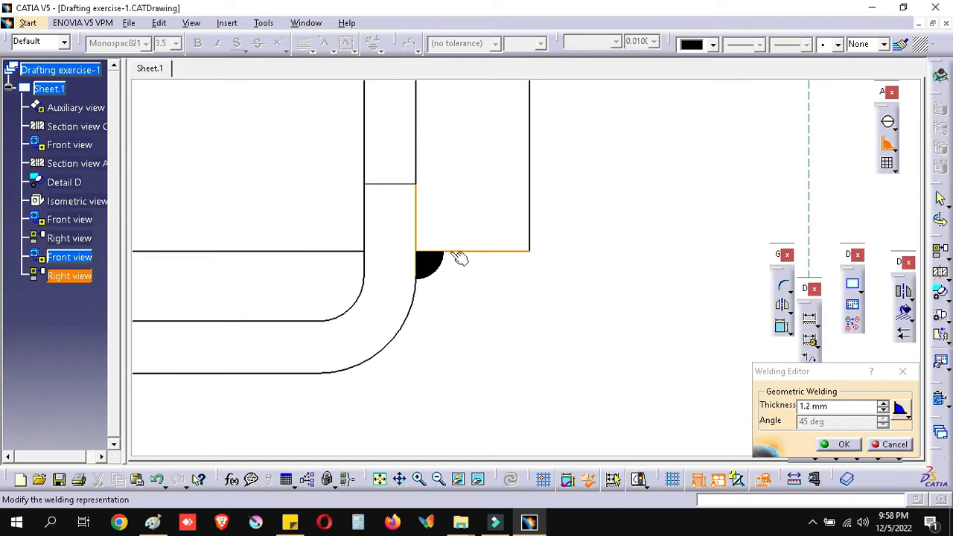
click(840, 445)
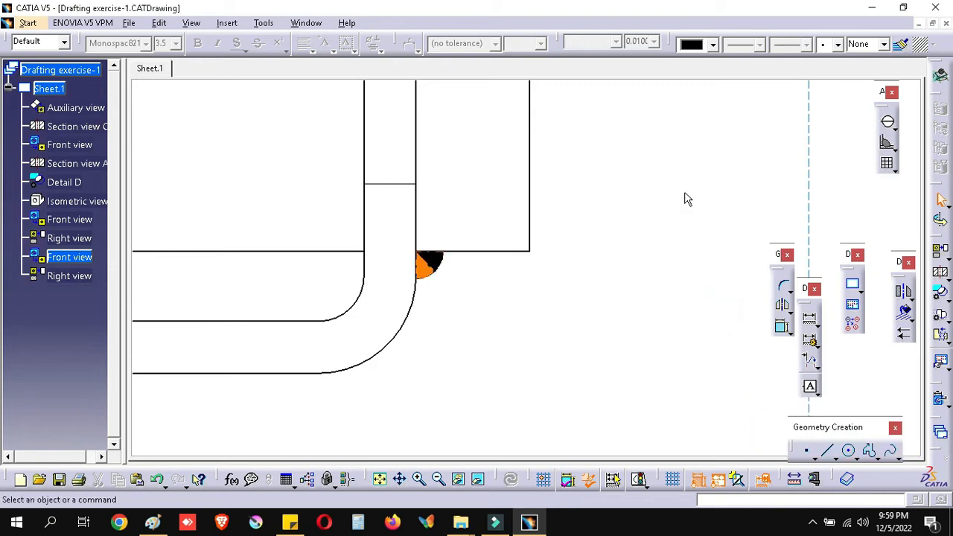
Examine the sheet around the title block and the parts list table beside it
mouse_move(602, 277)
middle_down()
mouse_move(586, 379)
mouse_move(542, 340)
middle_up()
mouse_move(566, 268)
middle_down()
mouse_move(557, 321)
mouse_move(522, 280)
middle_up()
middle_drag(595, 257, 581, 343)
mouse_move(550, 259)
middle_down()
mouse_move(467, 338)
mouse_move(543, 274)
middle_up()
middle_drag(461, 391, 512, 270)
middle_click(331, 403)
middle_drag(366, 353, 372, 215)
middle_drag(493, 338, 426, 220)
middle_drag(425, 220, 439, 343)
middle_drag(511, 391, 474, 245)
middle_drag(473, 246, 500, 150)
middle_drag(560, 192, 566, 131)
middle_drag(290, 88, 352, 208)
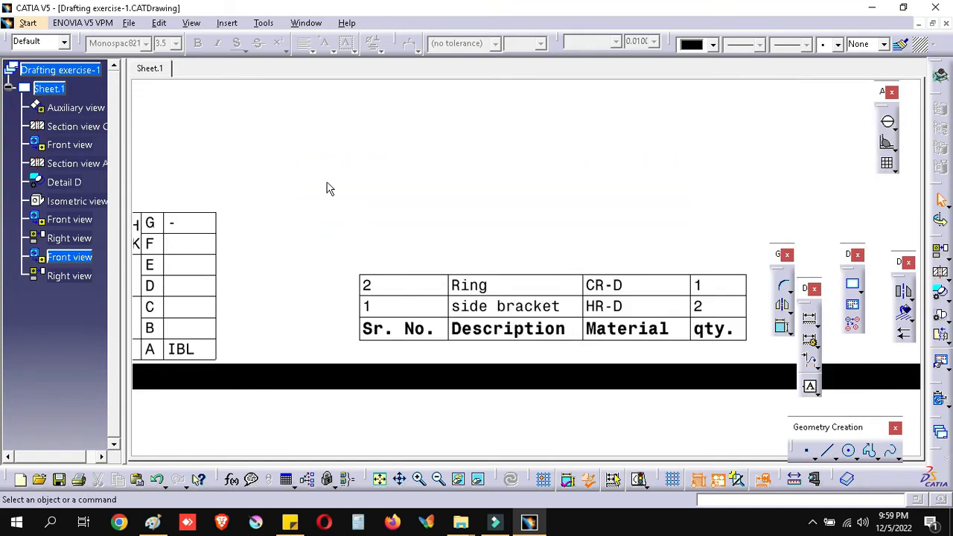
click(402, 302)
middle_drag(610, 308, 557, 345)
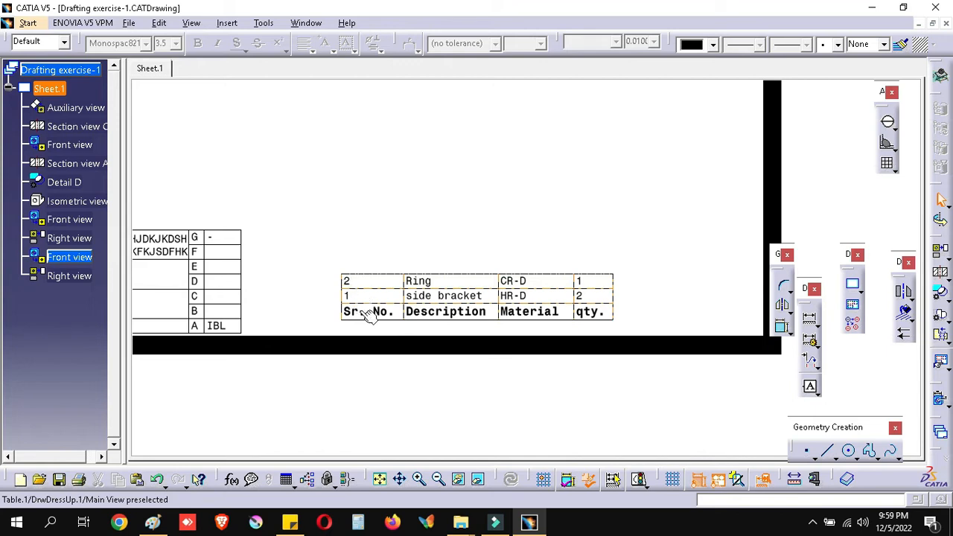
ctrl+middle_drag(487, 186, 477, 293)
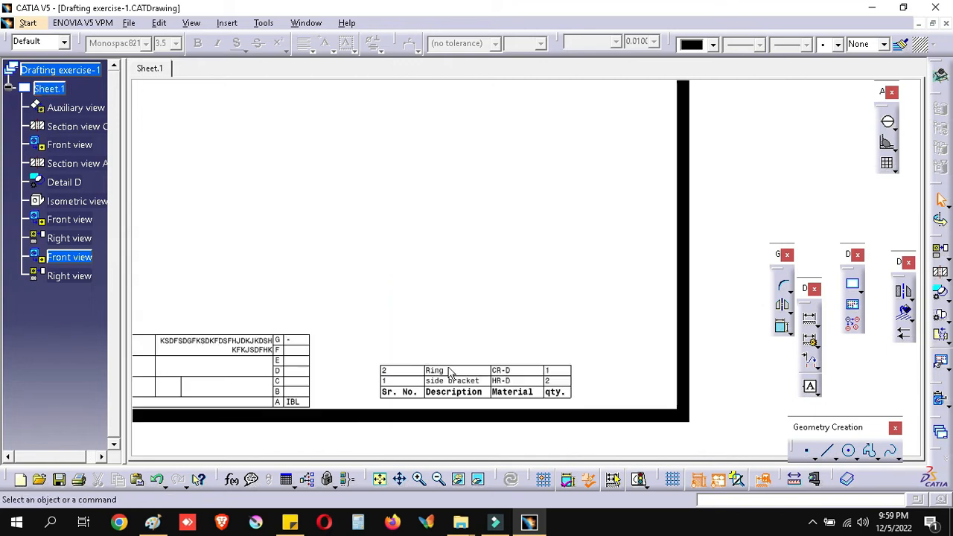
Move the parts list table from beside the title block to outside the sheet frame, below the new front view
click(450, 383)
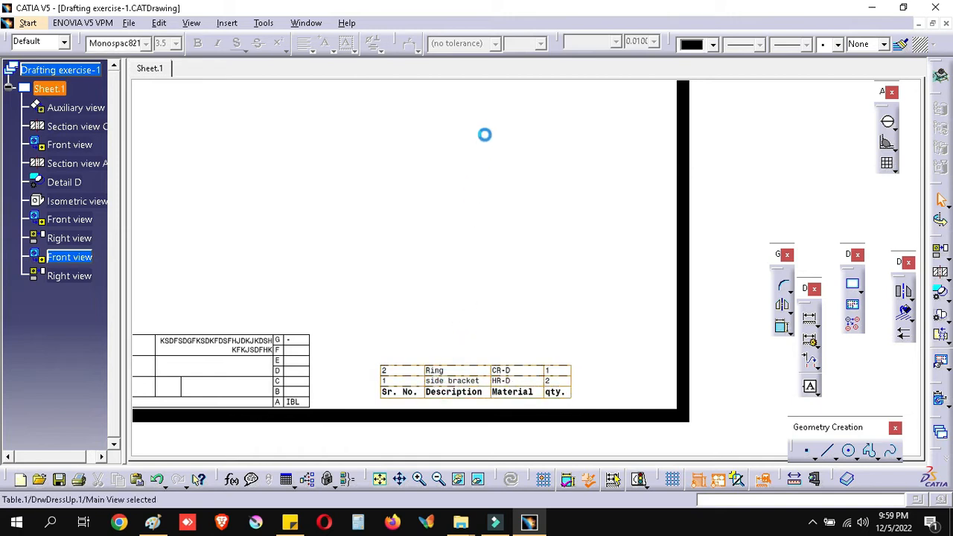
middle_drag(495, 235, 428, 470)
drag(438, 343, 428, 202)
ctrl+middle_drag(483, 230, 480, 342)
middle_drag(465, 261, 474, 350)
middle_drag(472, 311, 381, 362)
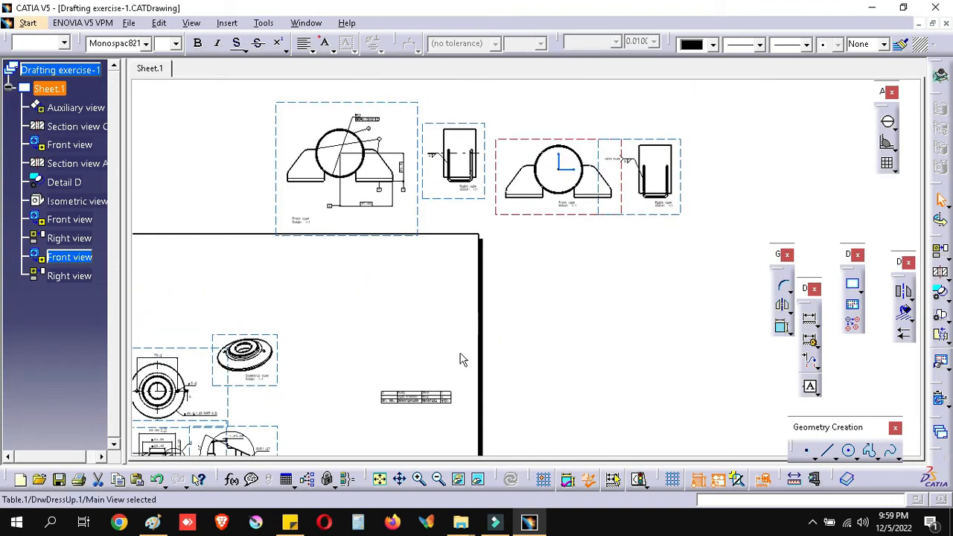
drag(423, 402, 564, 253)
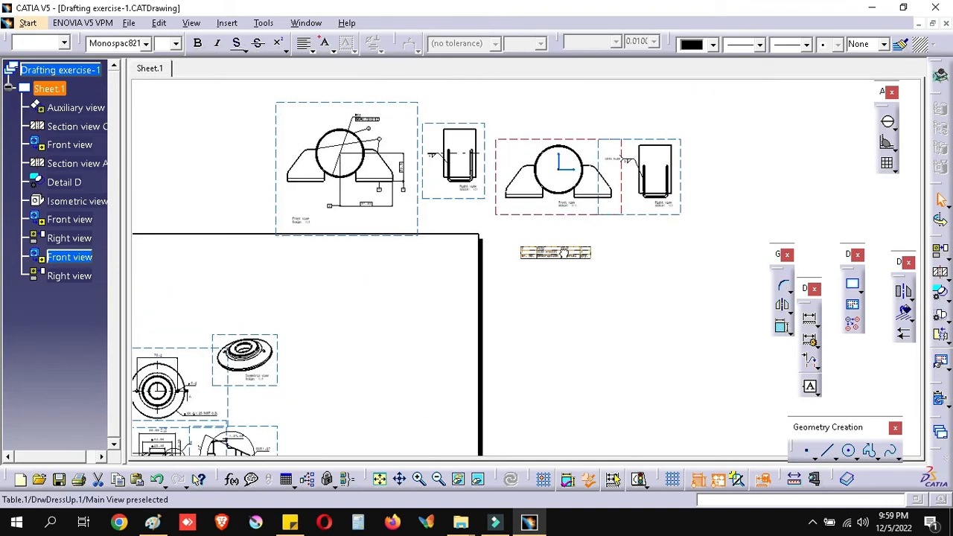
drag(454, 260, 441, 264)
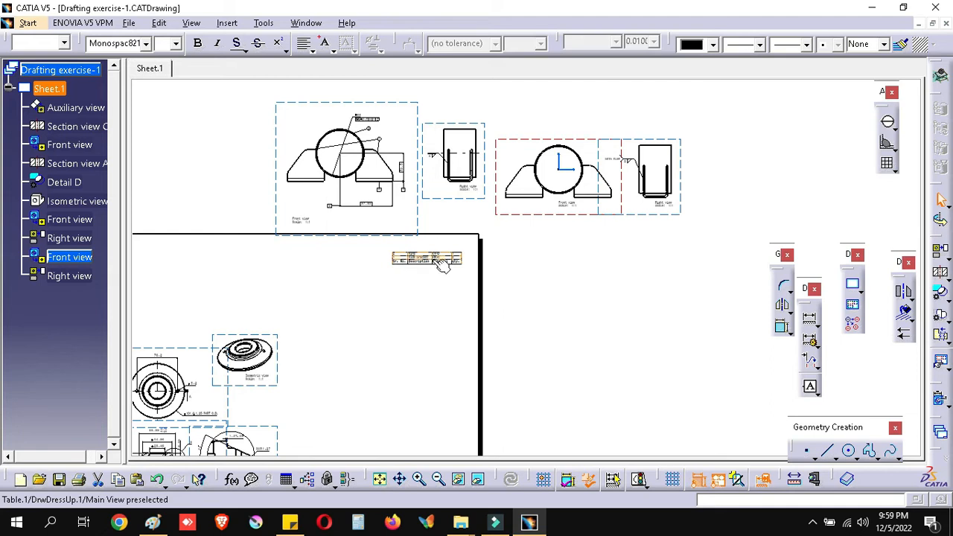
mouse_move(504, 318)
middle_down()
mouse_move(516, 289)
mouse_move(477, 268)
middle_up()
mouse_move(363, 183)
ctrl+middle_down()
mouse_move(346, 177)
mouse_move(368, 188)
ctrl+middle_up()
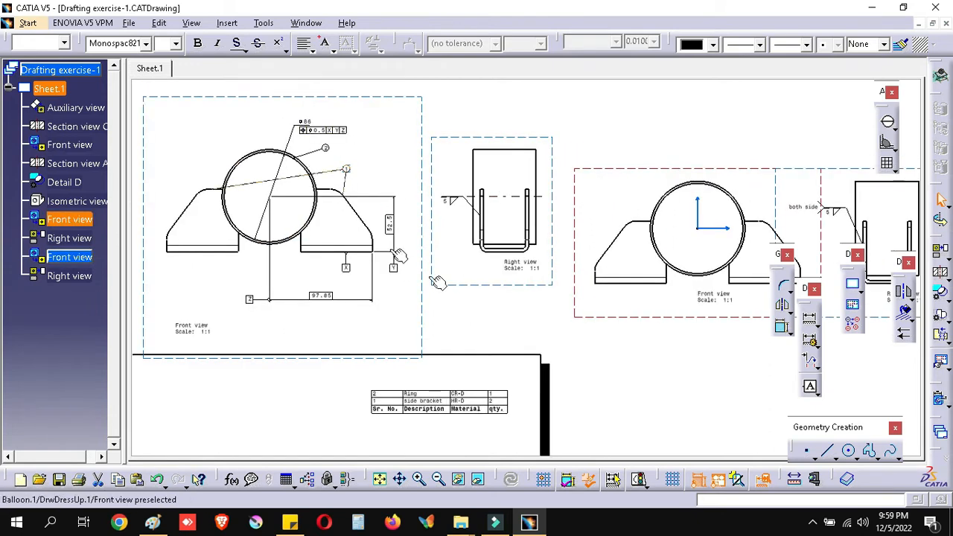
middle_drag(506, 245, 367, 197)
drag(323, 346, 586, 333)
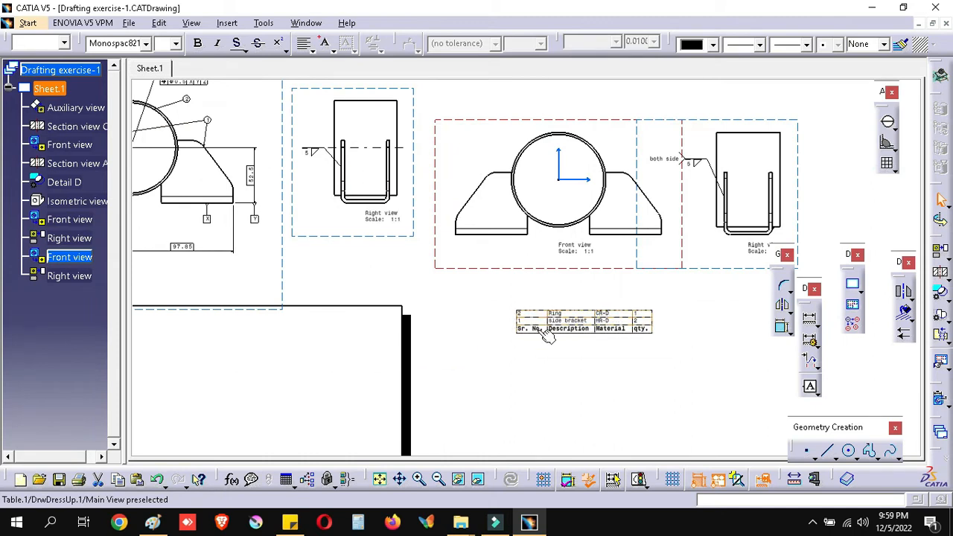
middle_drag(524, 328, 444, 357)
click(434, 373)
mouse_move(434, 373)
mouse_down()
mouse_move(436, 348)
mouse_move(421, 361)
mouse_up()
middle_drag(468, 359, 480, 305)
middle_drag(471, 364, 491, 351)
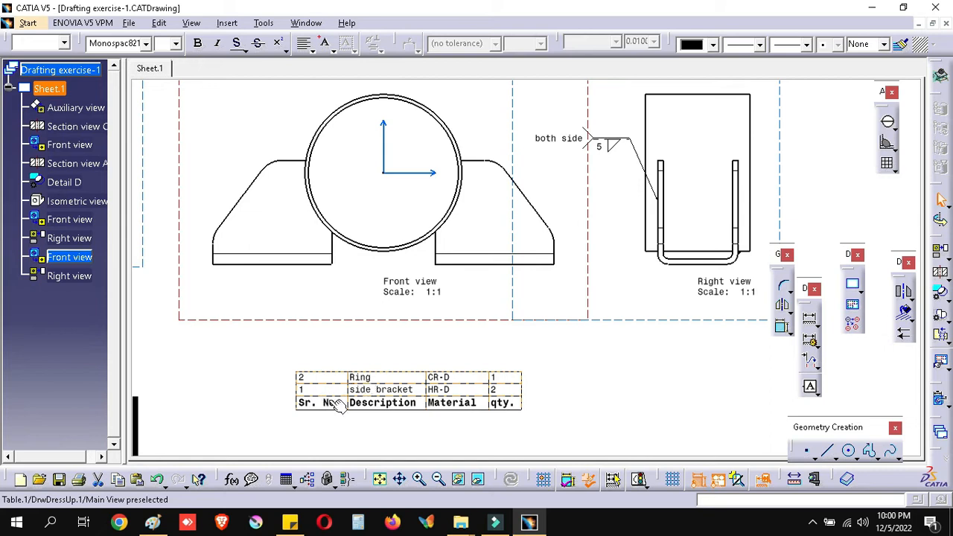
Try inserting a column before the Sr. No. column of the parts list table and undo it
double_click(308, 403)
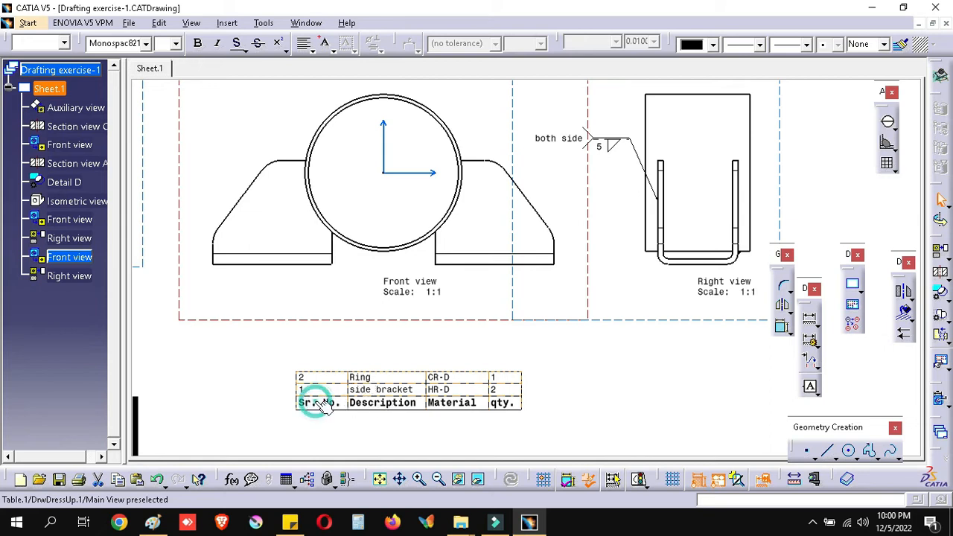
mouse_move(372, 403)
middle_down()
mouse_move(397, 376)
mouse_move(396, 350)
middle_up()
middle_drag(326, 372, 362, 332)
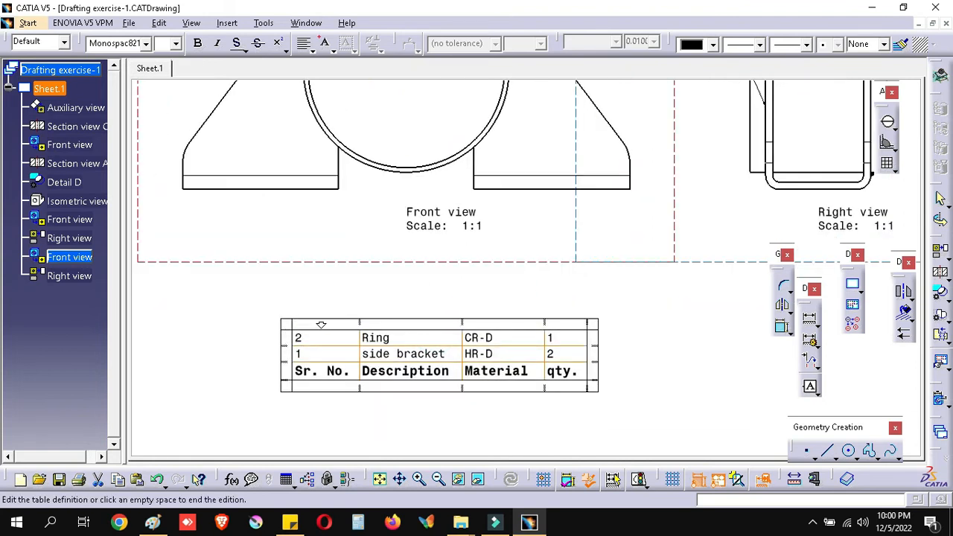
right_click(321, 324)
click(383, 332)
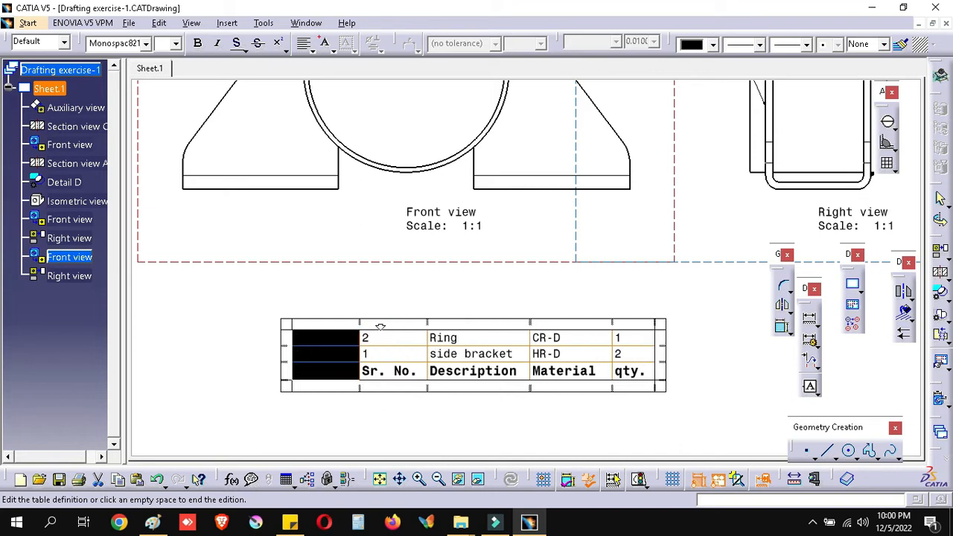
key(ctrl+z)
click(414, 416)
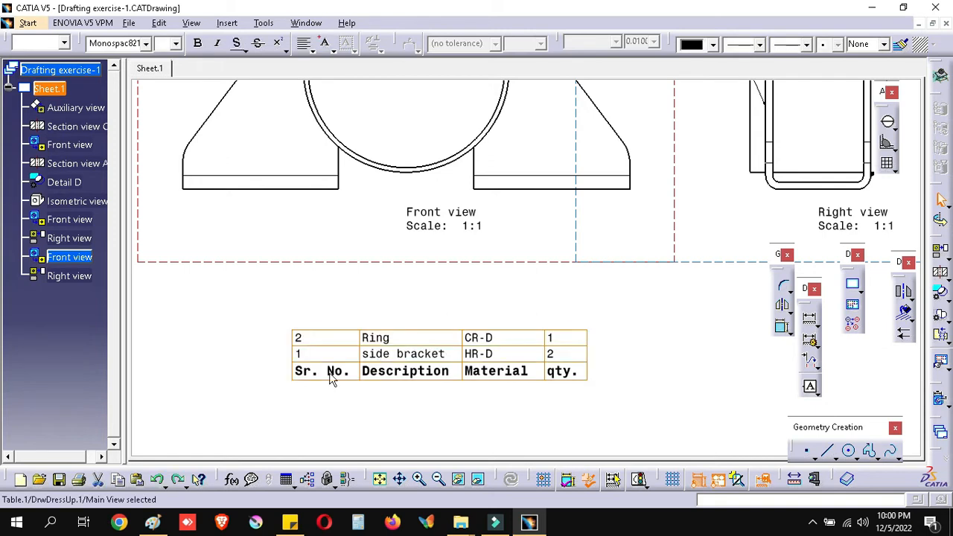
Insert an empty row above the Ring row of the parts list table
double_click(290, 372)
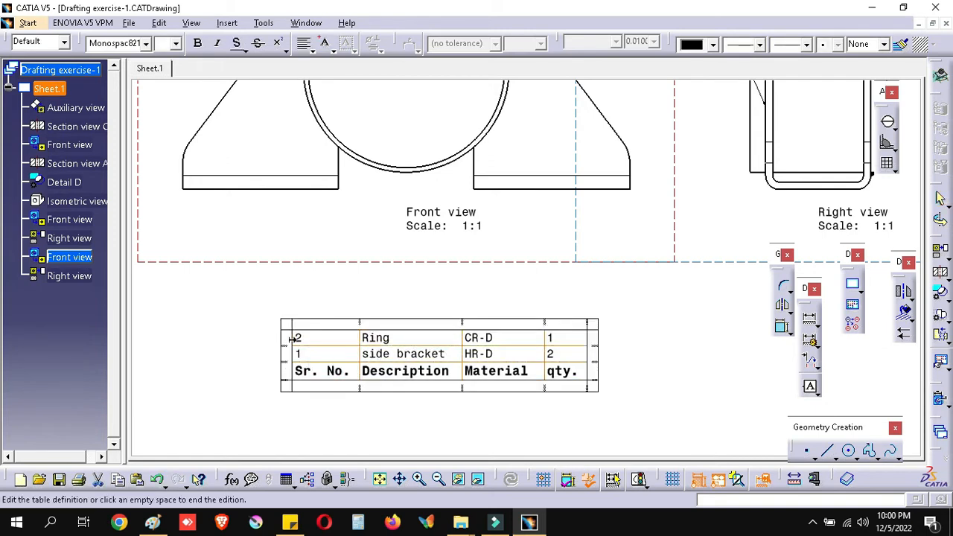
right_click(287, 337)
click(339, 343)
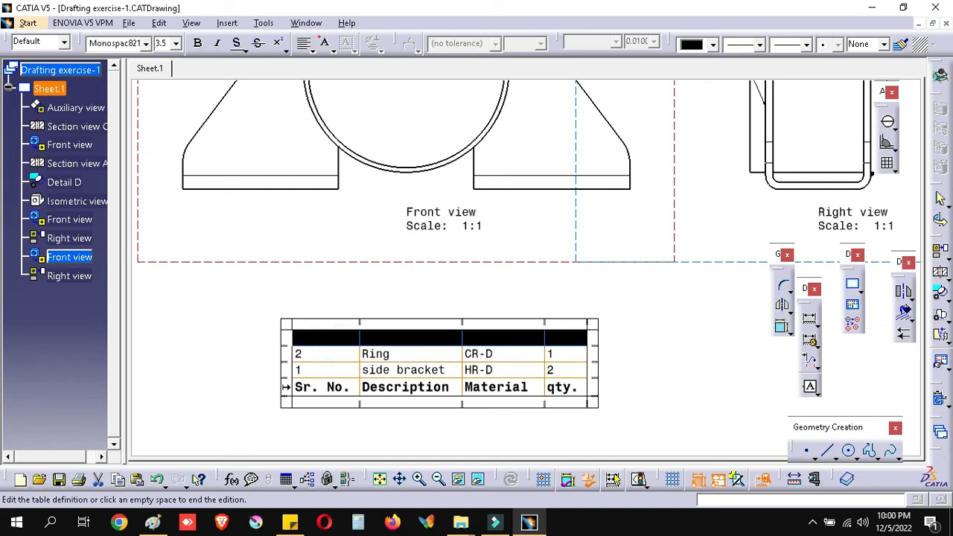
right_click(286, 388)
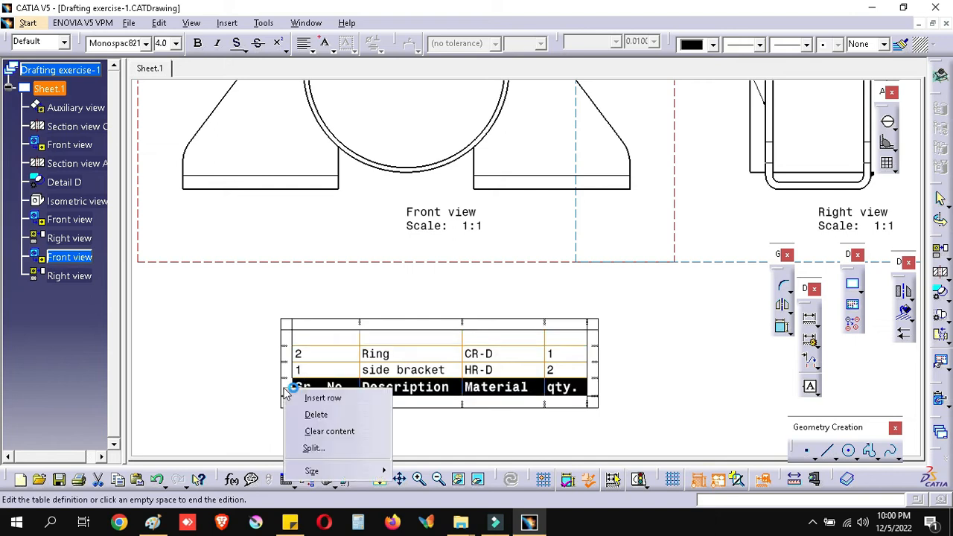
click(241, 407)
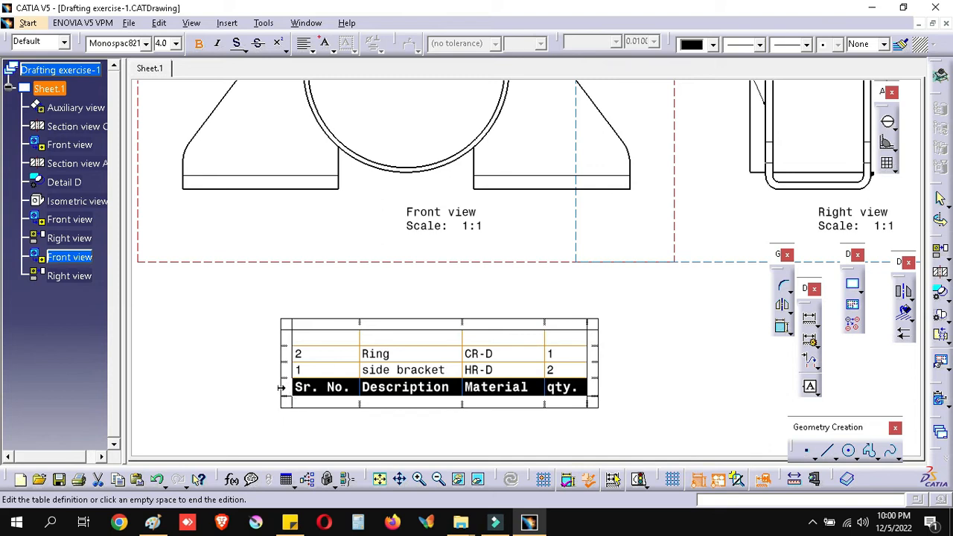
right_click(283, 388)
click(256, 395)
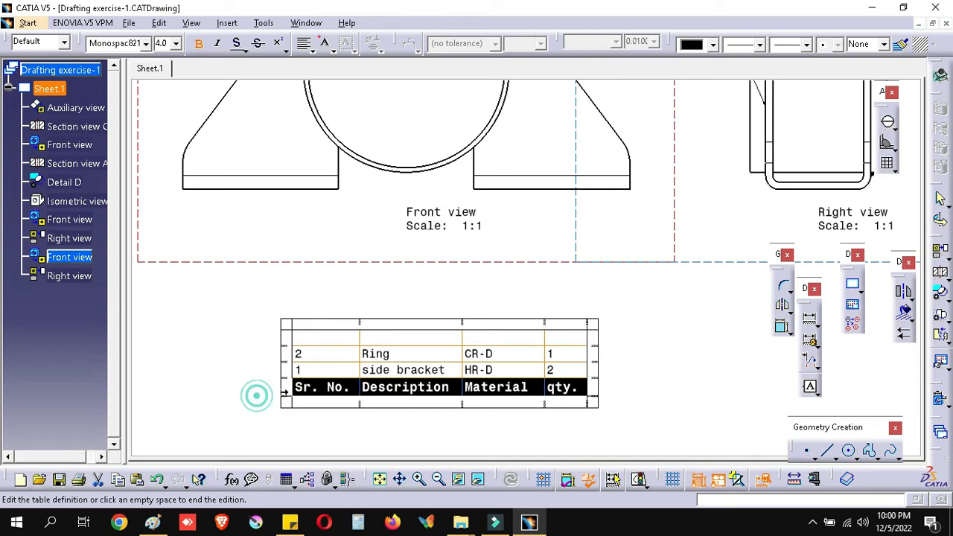
Extend the parts list table by 0 columns and 1 row, and finish editing the table
right_click(288, 407)
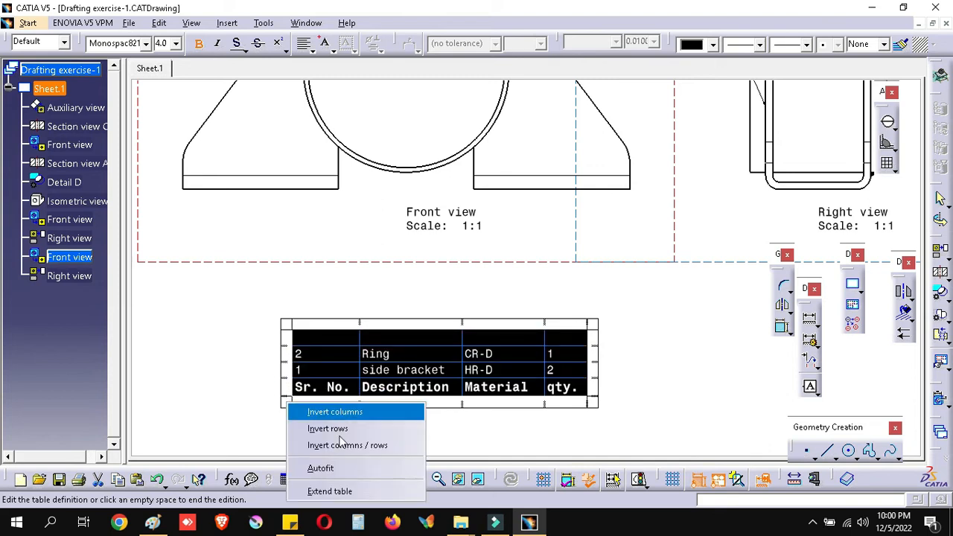
click(344, 495)
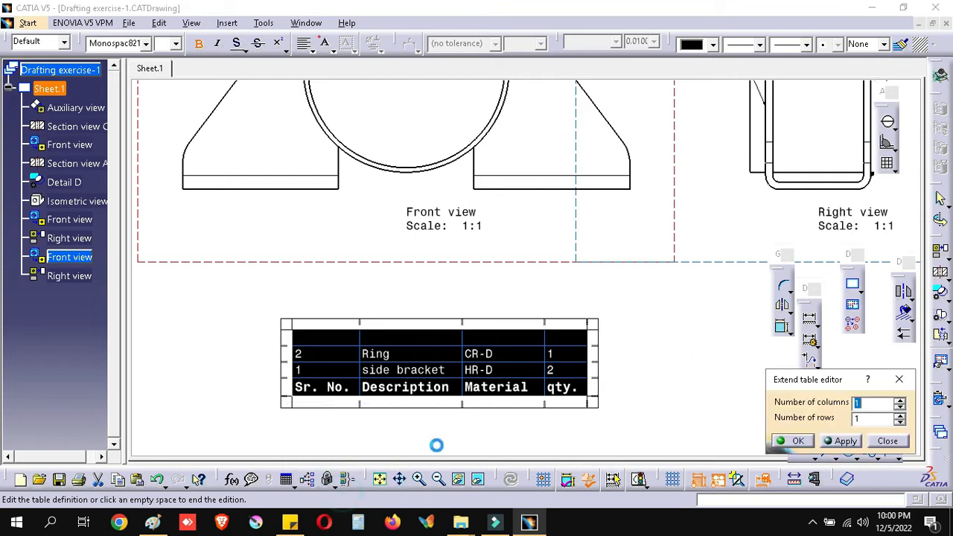
click(900, 406)
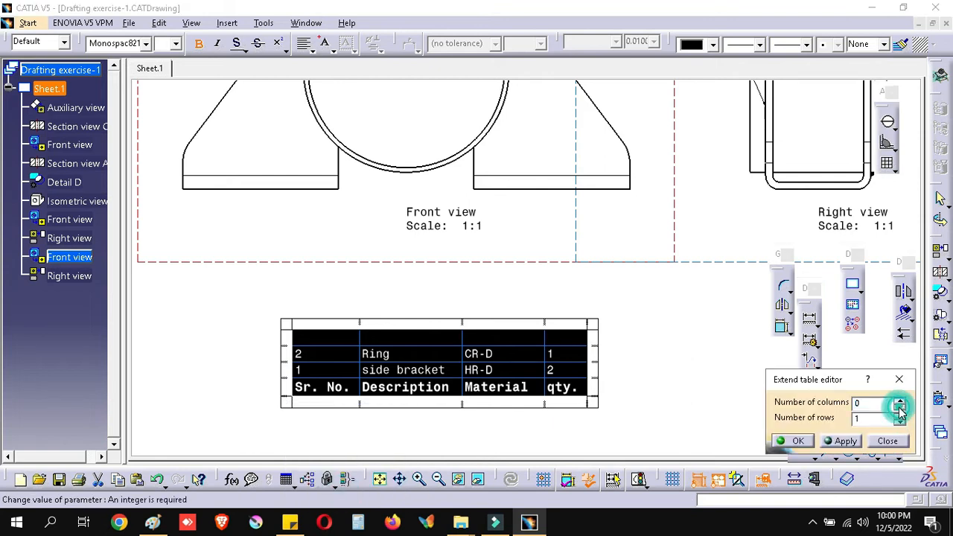
click(793, 441)
click(339, 404)
click(232, 409)
click(312, 404)
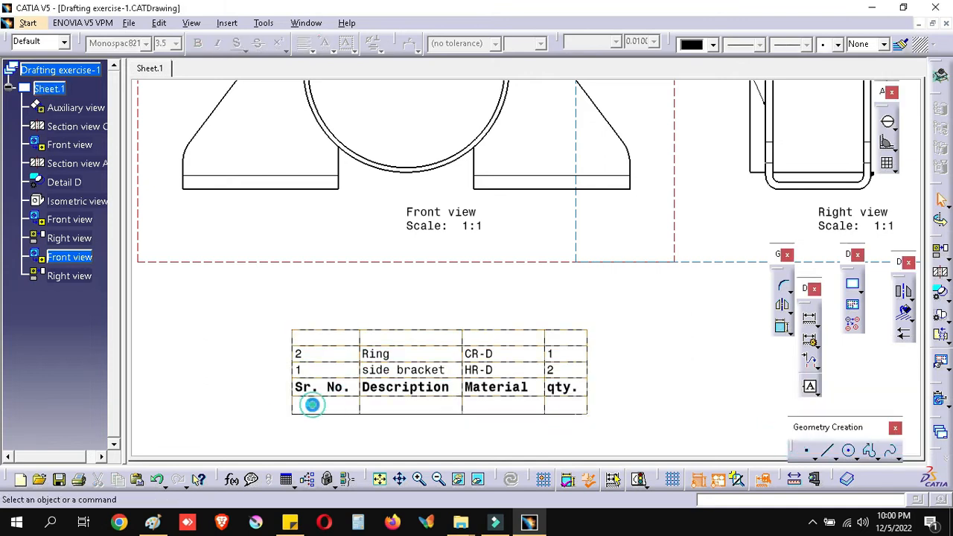
click(298, 406)
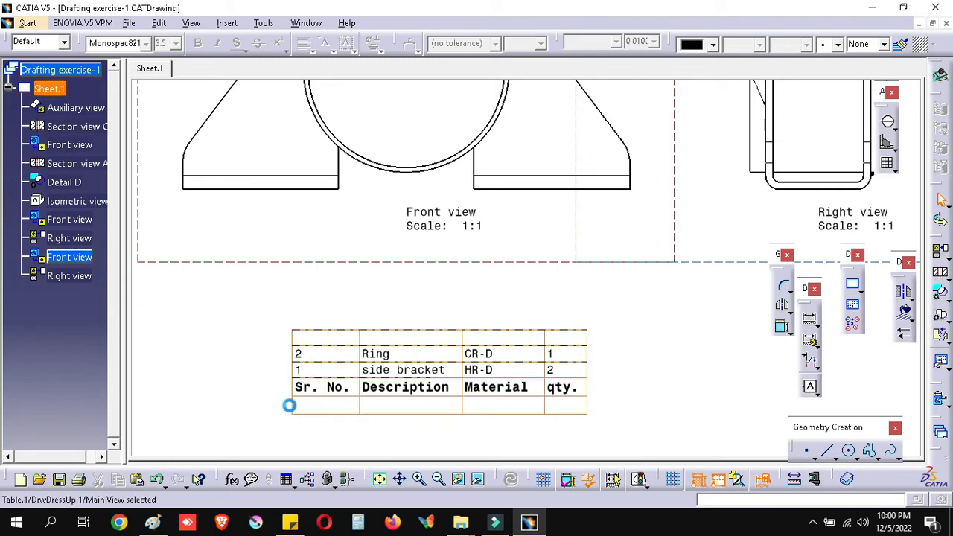
double_click(290, 406)
double_click(331, 388)
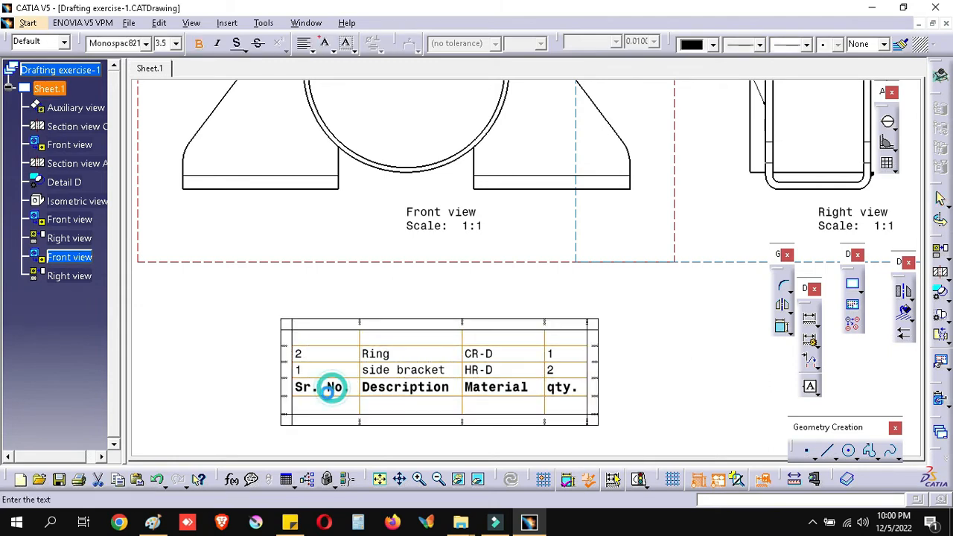
click(834, 289)
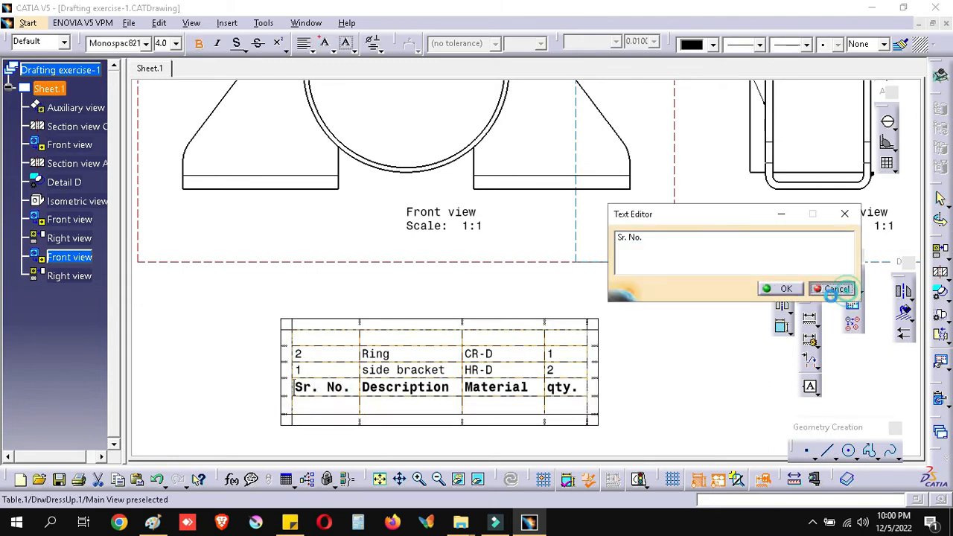
Delete the two empty rows, below the header row and above the Ring row, from the parts list table
click(289, 369)
right_click(290, 410)
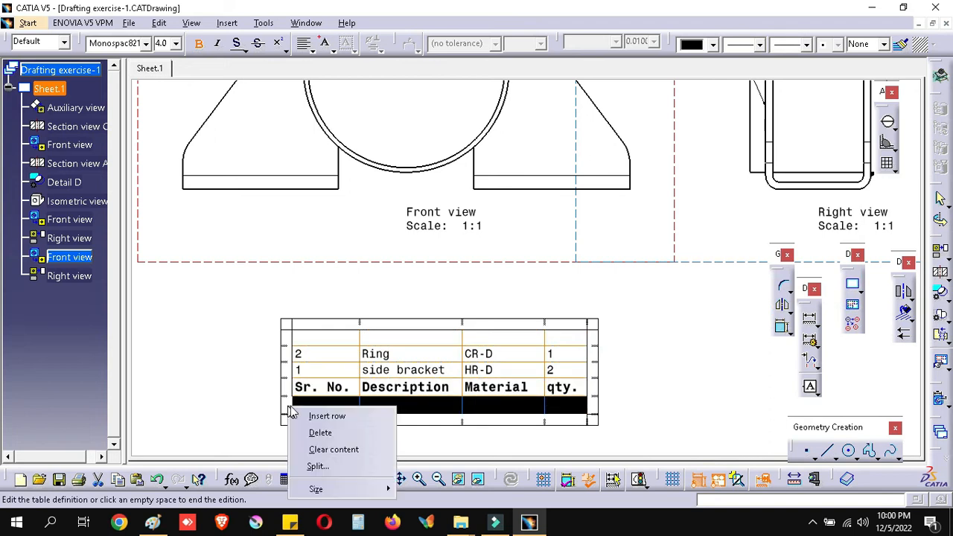
click(327, 433)
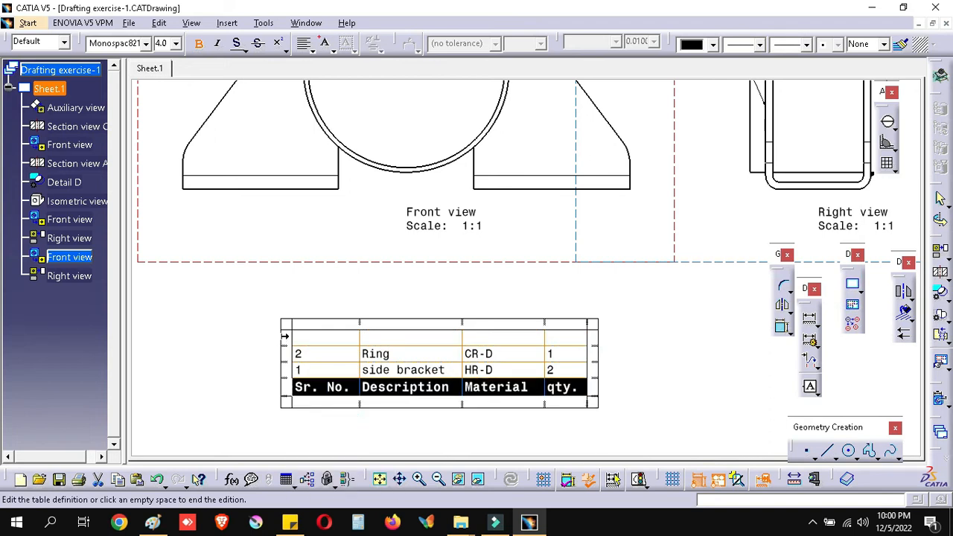
right_click(285, 336)
click(316, 363)
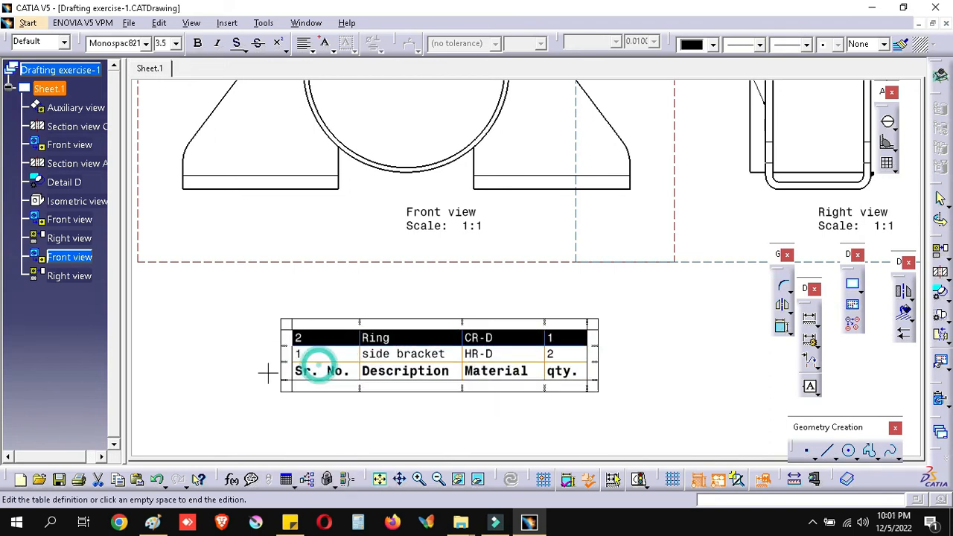
click(267, 371)
click(254, 335)
Add balloon 1 to the top edge of the right-hand side bracket in the new front view
ctrl+middle_drag(254, 335, 250, 447)
middle_drag(474, 360, 412, 415)
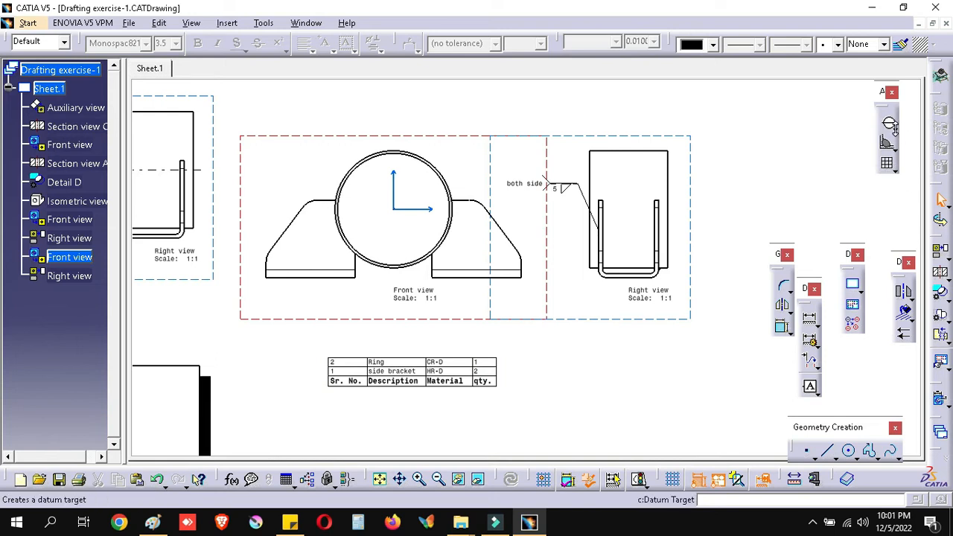
click(893, 130)
click(900, 138)
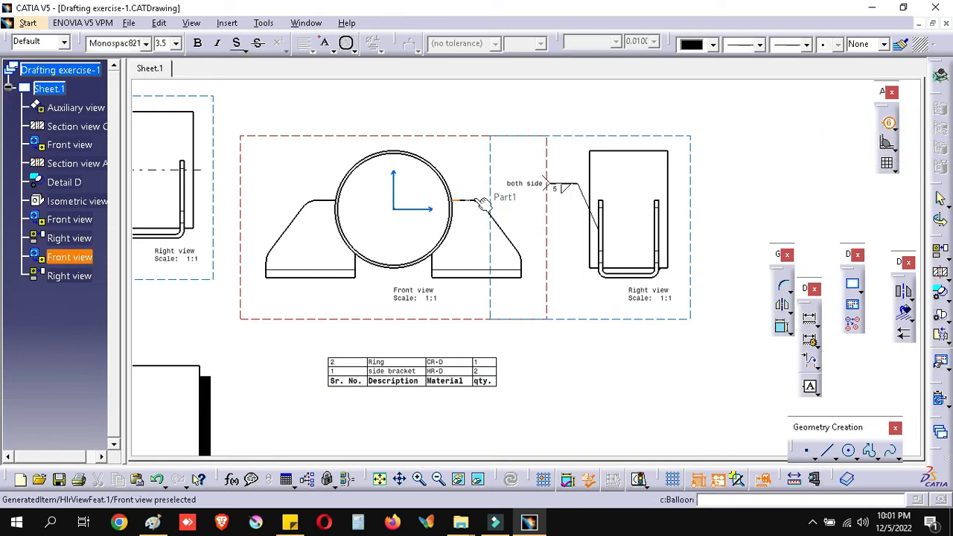
click(480, 201)
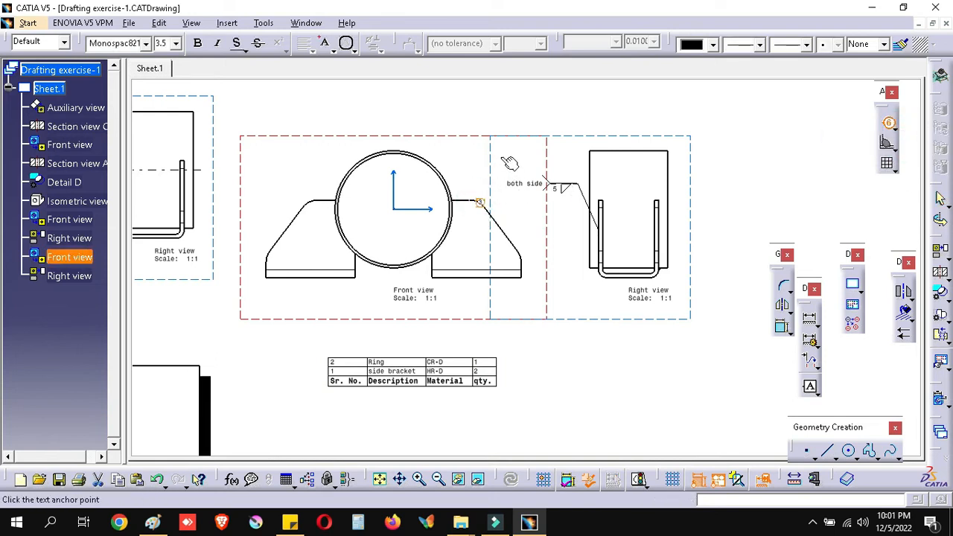
click(501, 161)
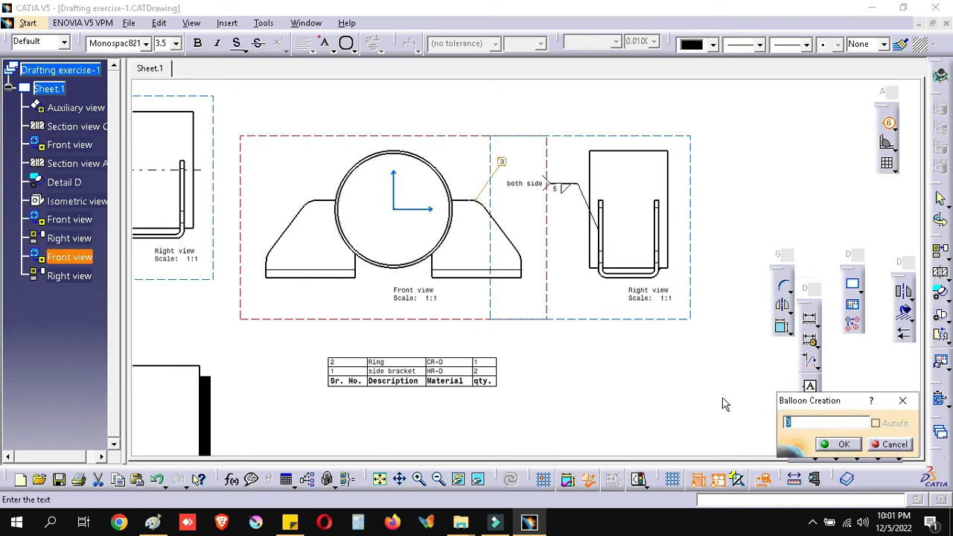
click(840, 444)
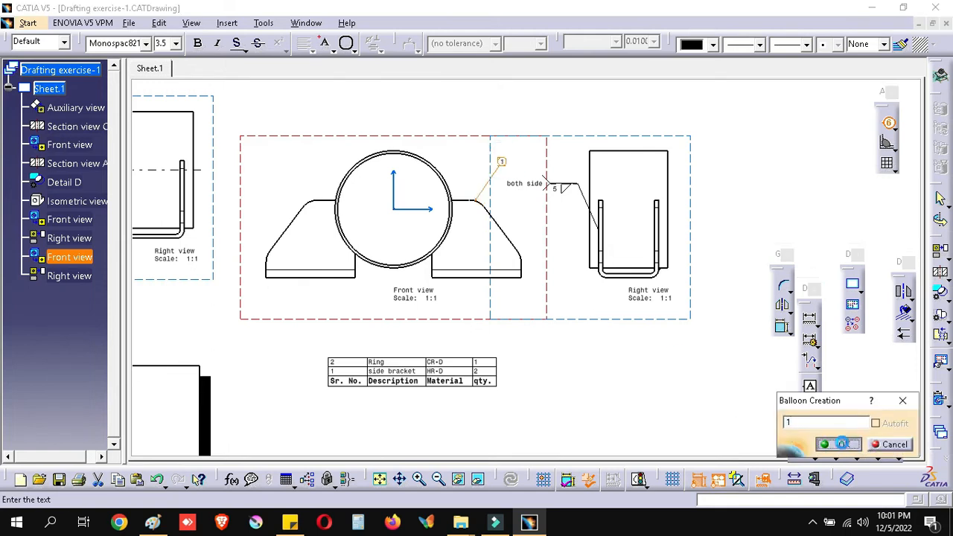
Add balloon 2 to the ring's outer edge, placed above the ring in the front view
click(886, 122)
click(418, 158)
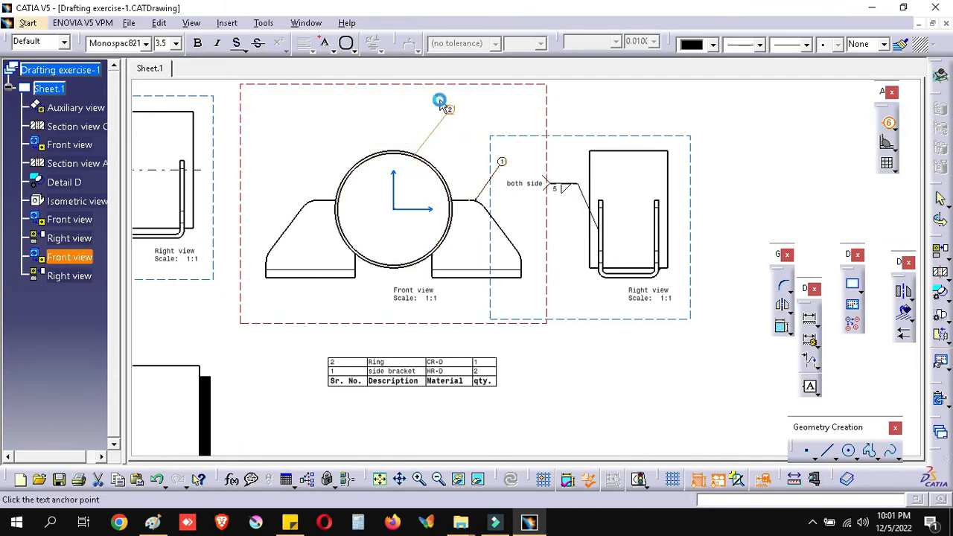
click(433, 106)
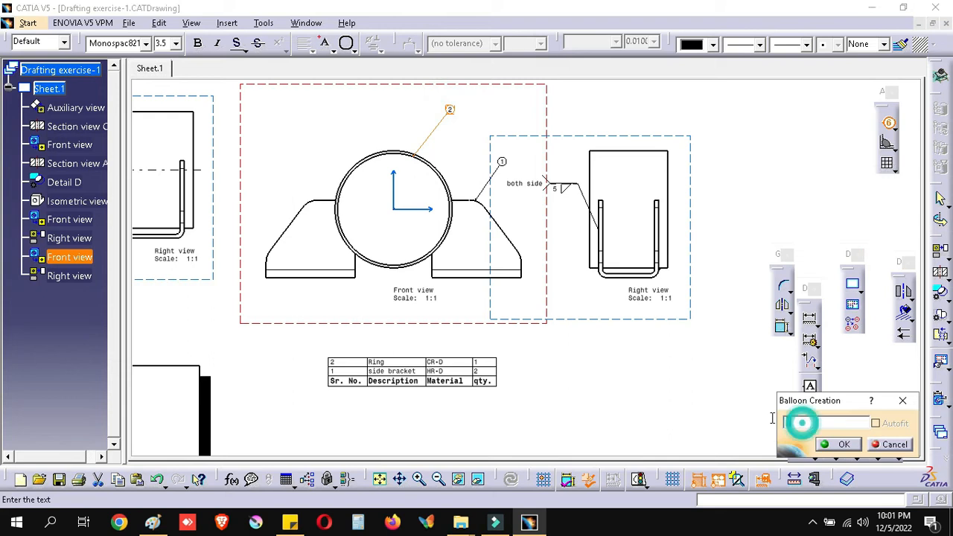
drag(801, 400, 622, 354)
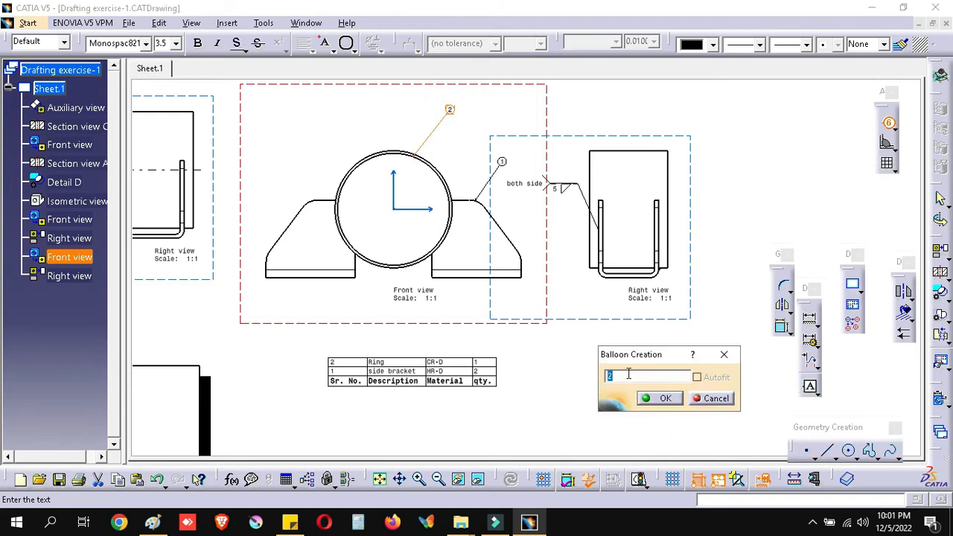
click(666, 399)
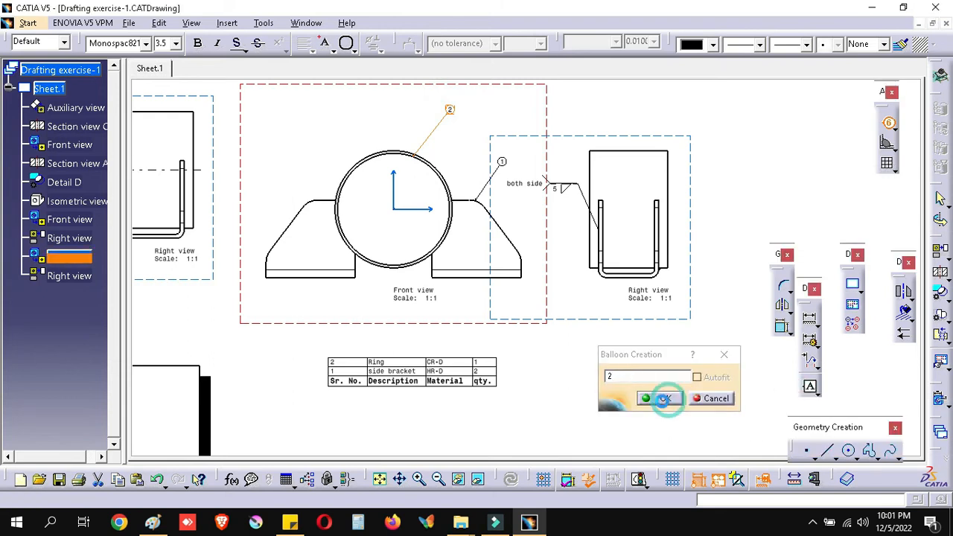
Add a second leader from balloon 1 to the left-hand side bracket and move the balloon closer to the ring
click(481, 199)
right_click(480, 199)
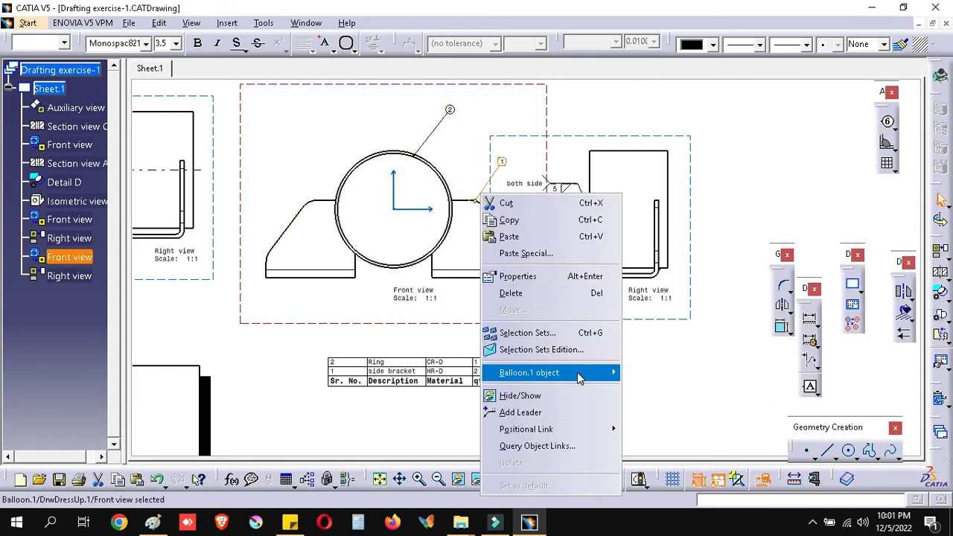
click(550, 413)
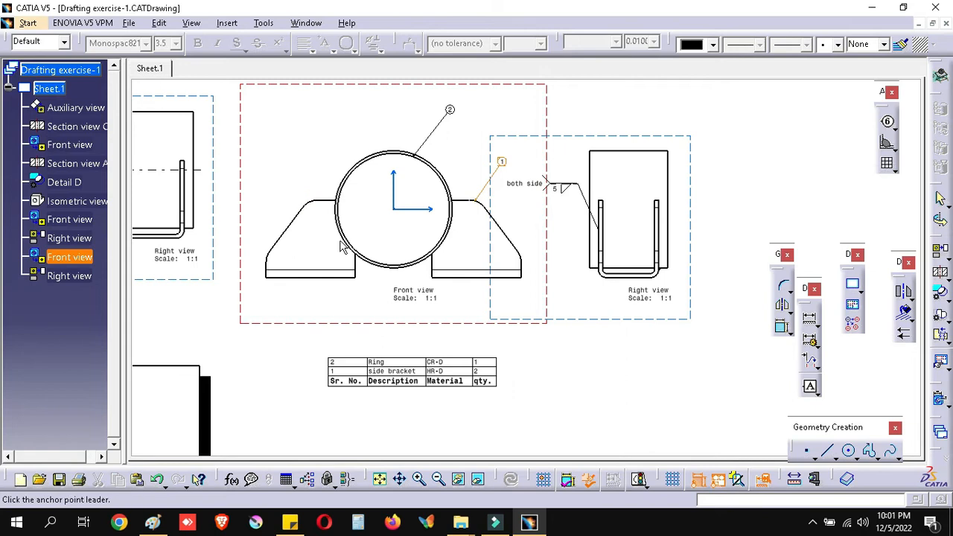
click(446, 233)
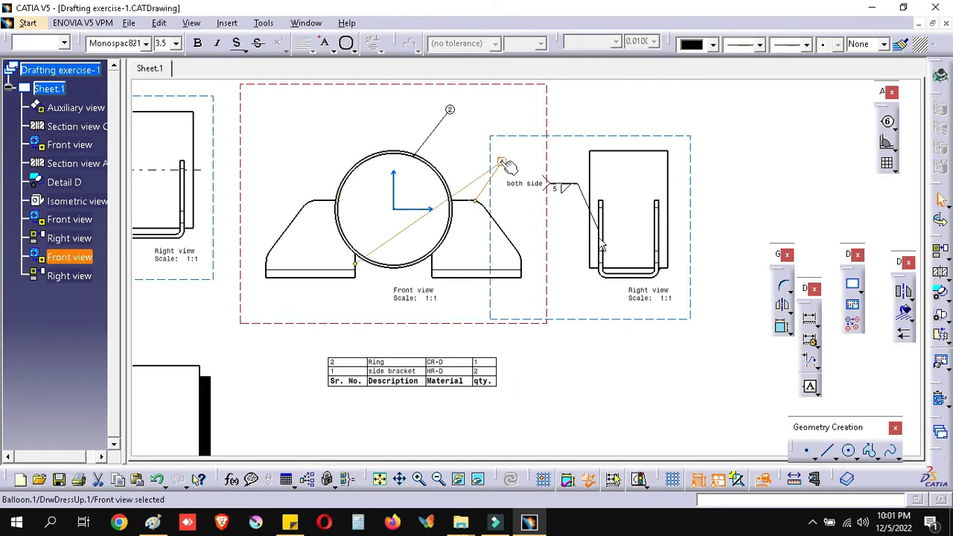
drag(417, 291, 476, 161)
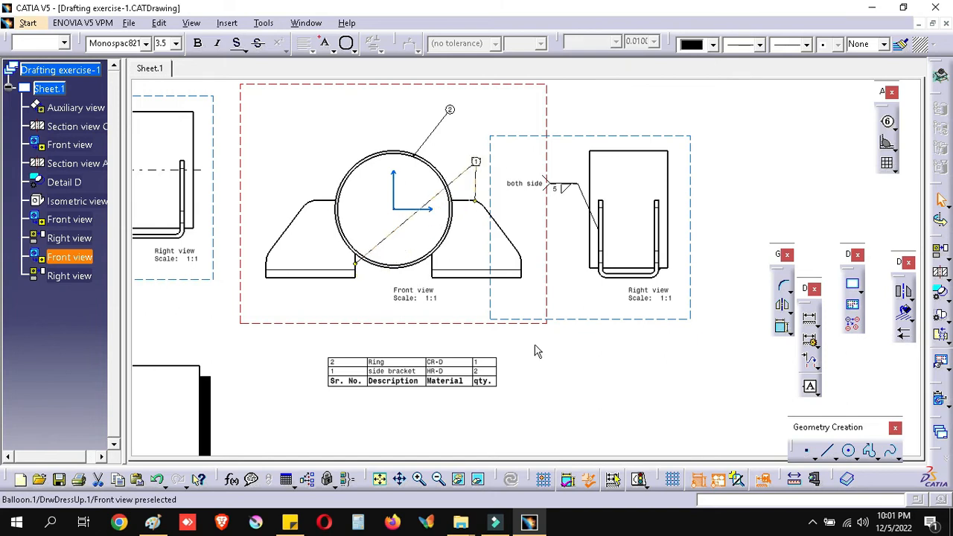
click(551, 385)
Place a roughness symbol on the upper edge of Section view A-A, left of the 29.46 bore
middle_drag(520, 372, 549, 363)
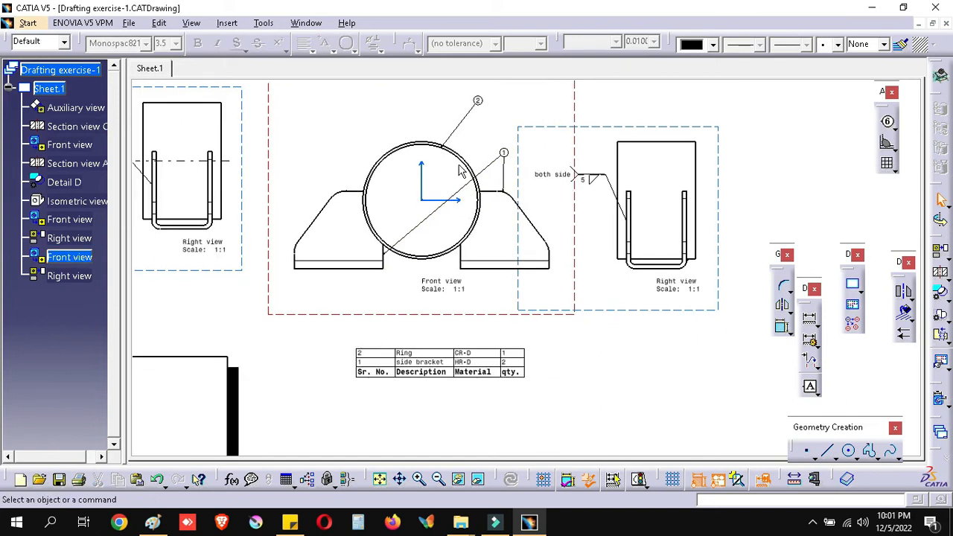
click(888, 123)
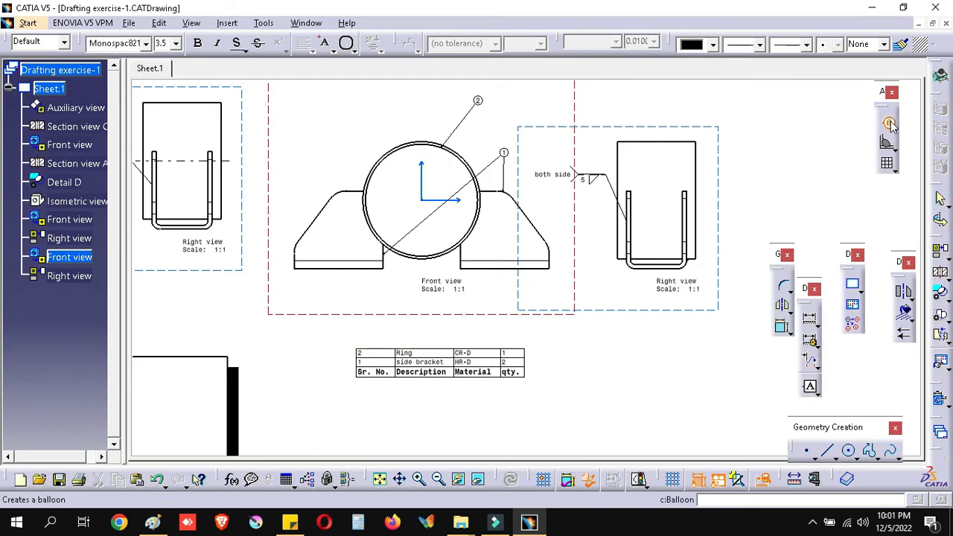
click(893, 141)
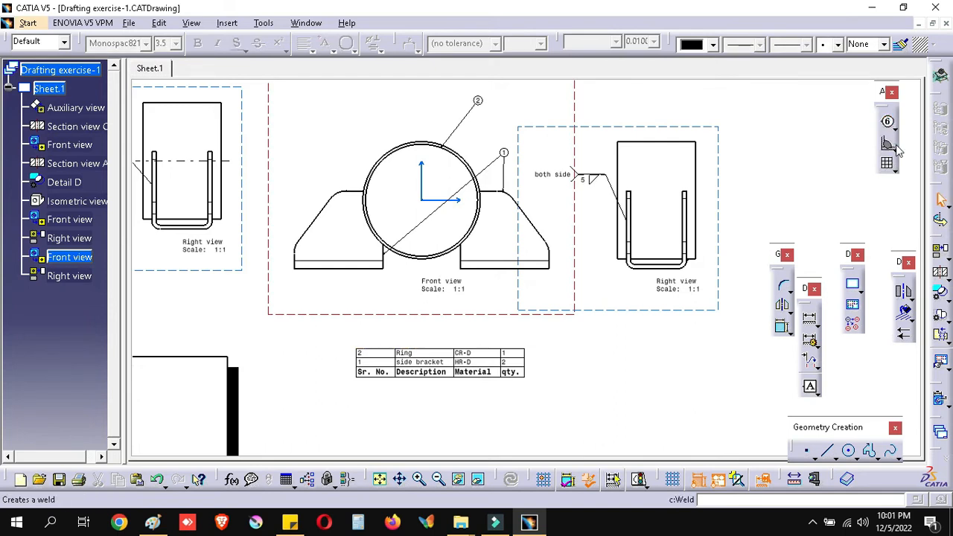
click(895, 145)
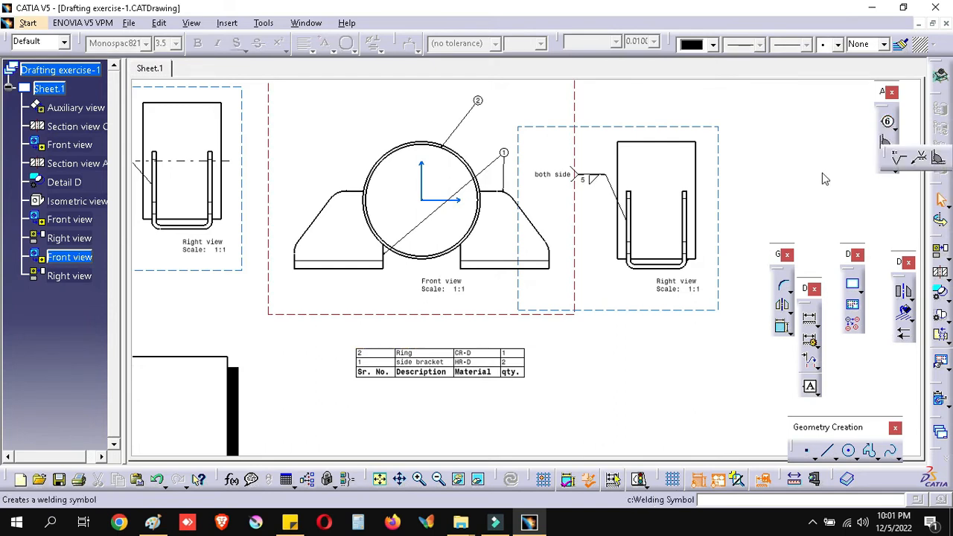
click(896, 162)
mouse_move(309, 294)
middle_down()
mouse_move(470, 315)
mouse_move(489, 234)
middle_up()
mouse_move(423, 329)
middle_down()
mouse_move(559, 245)
mouse_move(565, 262)
mouse_move(523, 263)
mouse_move(523, 190)
middle_up()
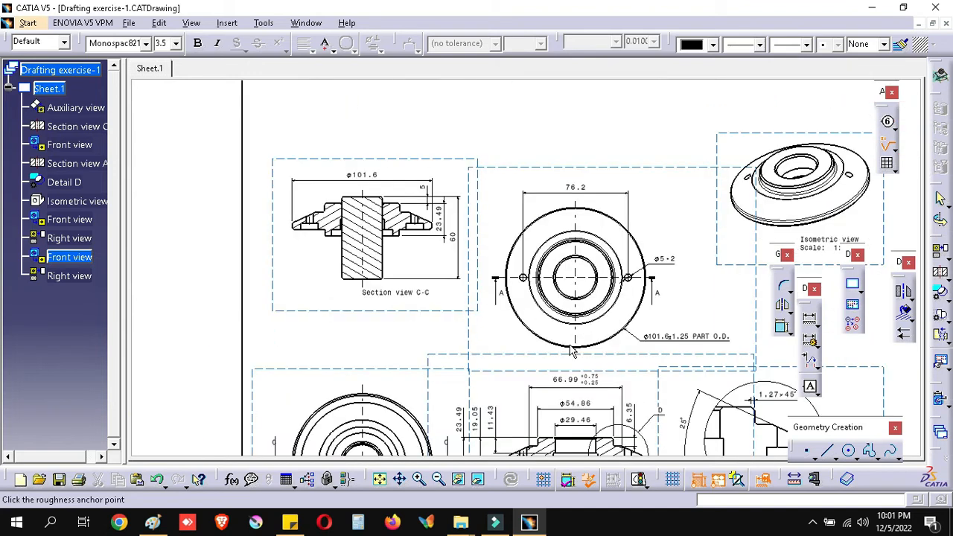
middle_drag(572, 351, 488, 144)
middle_drag(497, 304, 408, 263)
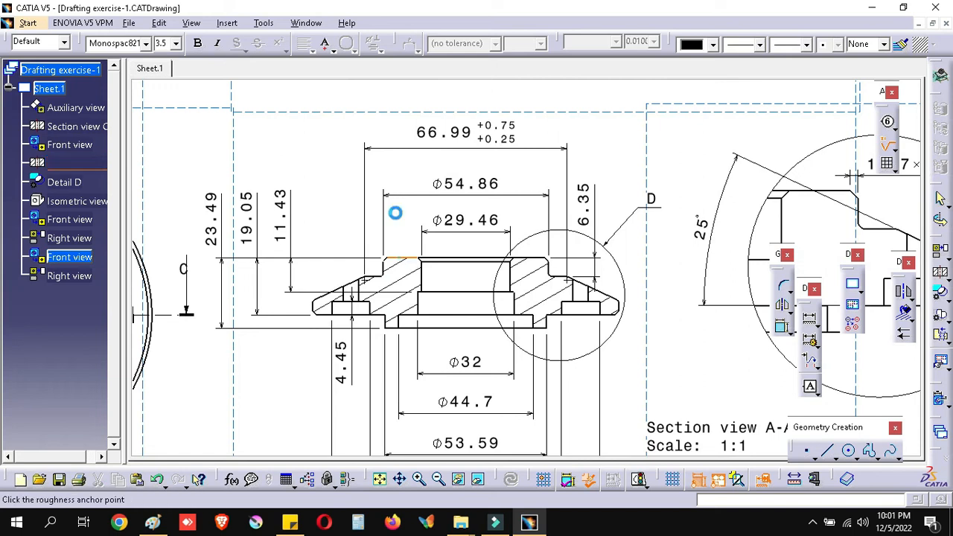
click(393, 214)
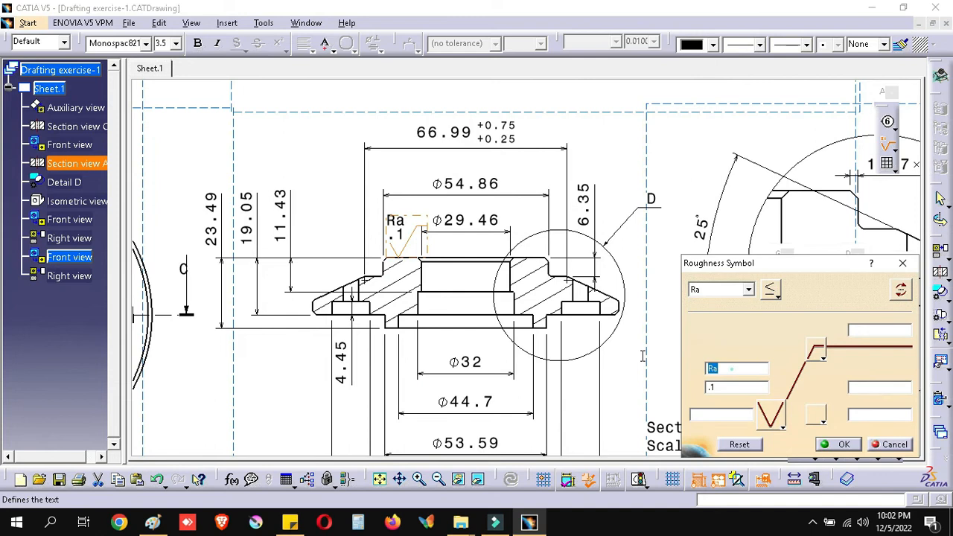
Try adding the Rz prefix to the roughness symbol and restore its text to Ra
click(749, 289)
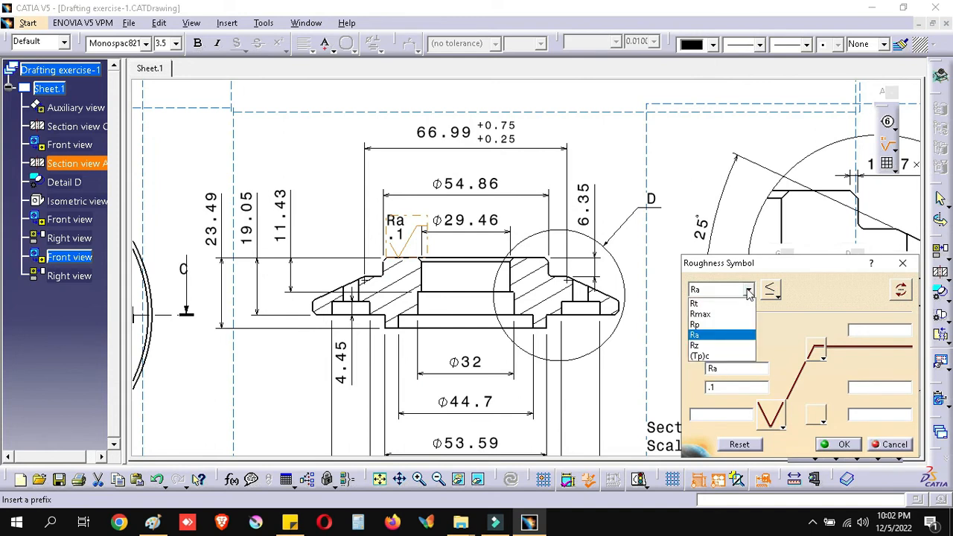
click(727, 346)
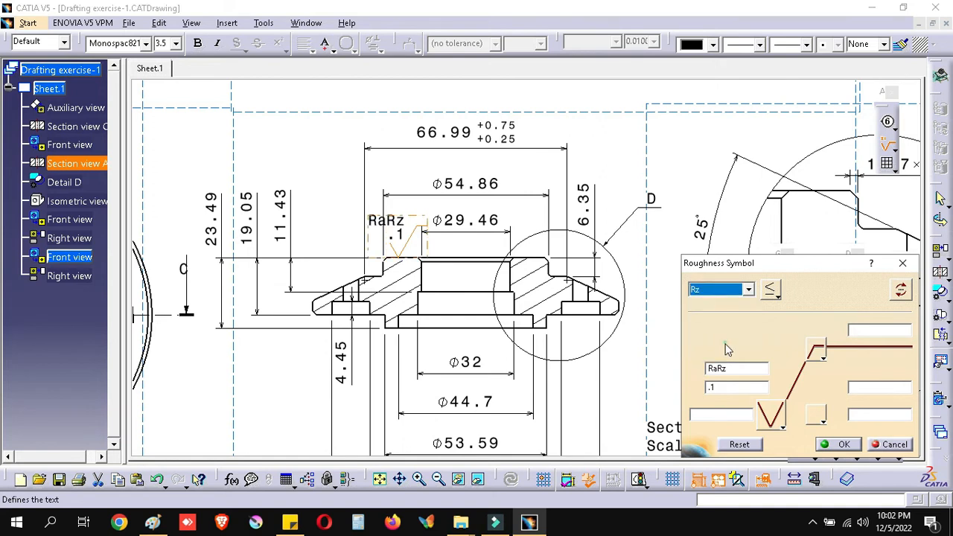
click(747, 289)
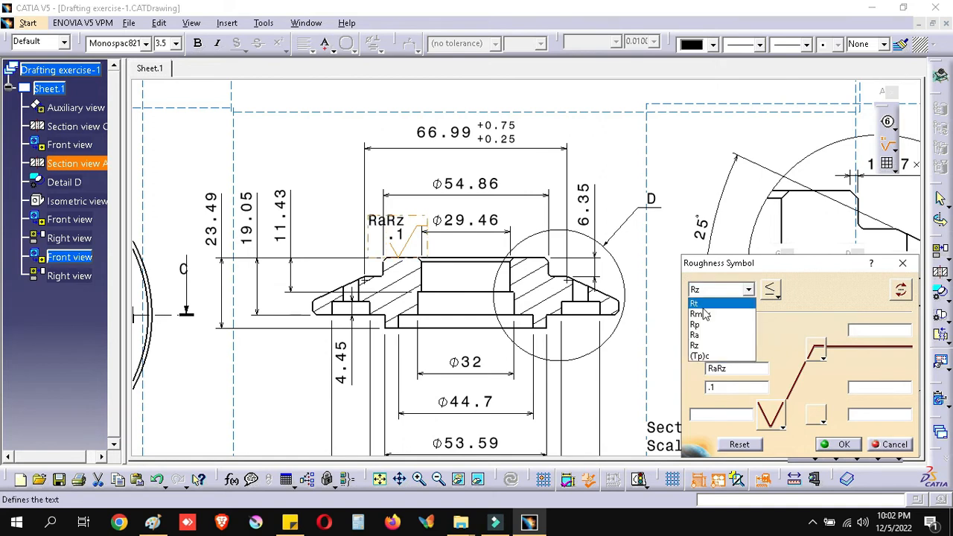
click(730, 368)
double_click(720, 366)
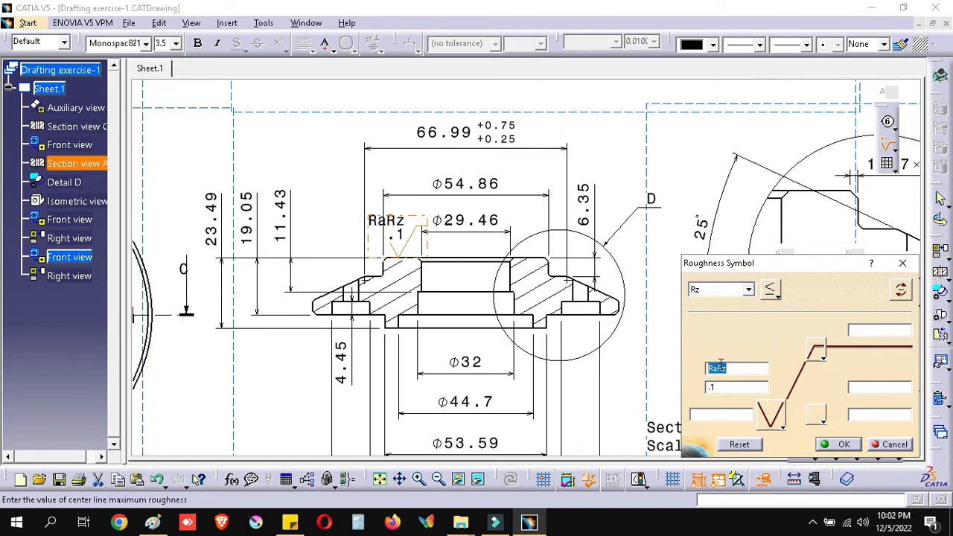
text(R)
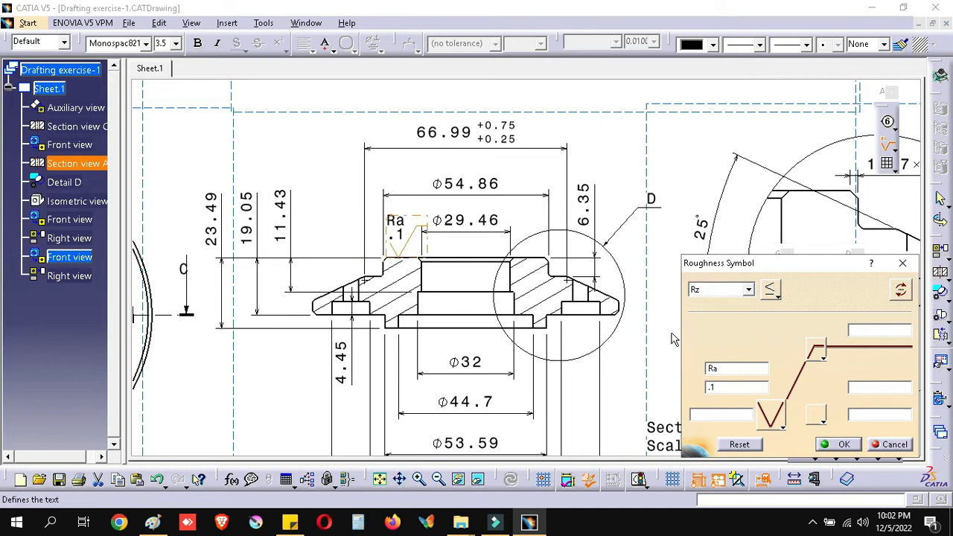
Finish the roughness symbol with a value of 0.1, and delete it from Section view A-A
click(709, 388)
text(0)
click(839, 445)
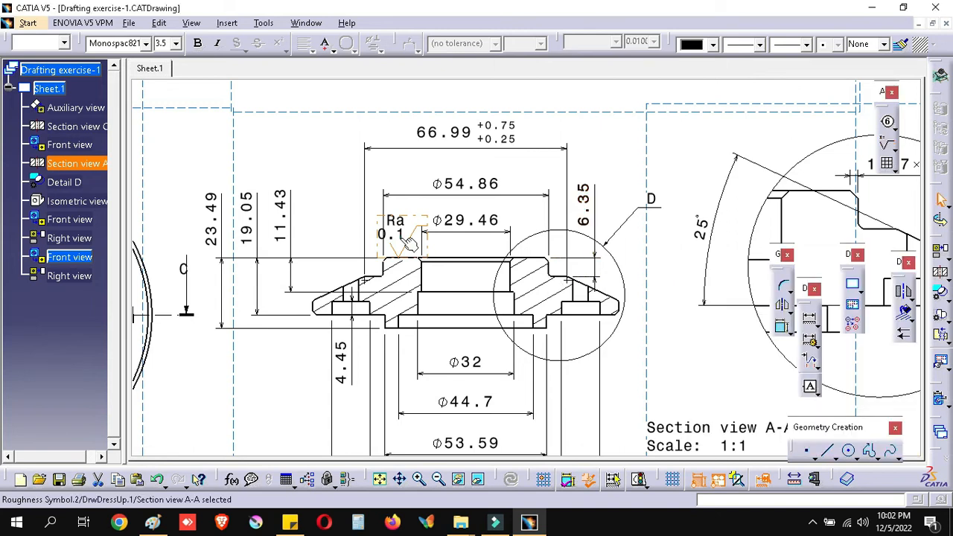
key(Delete)
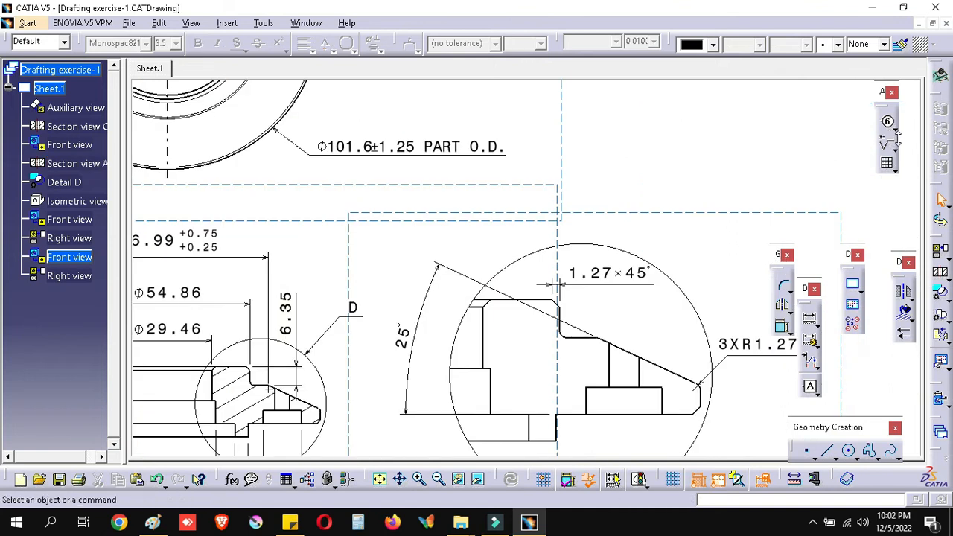
click(886, 143)
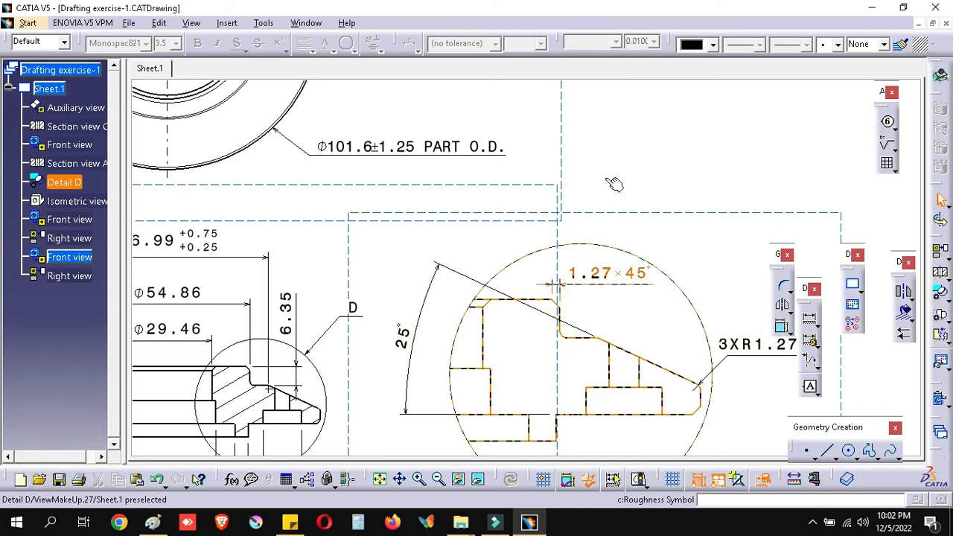
mouse_move(601, 180)
ctrl+middle_down()
mouse_move(600, 153)
mouse_move(577, 302)
ctrl+middle_up()
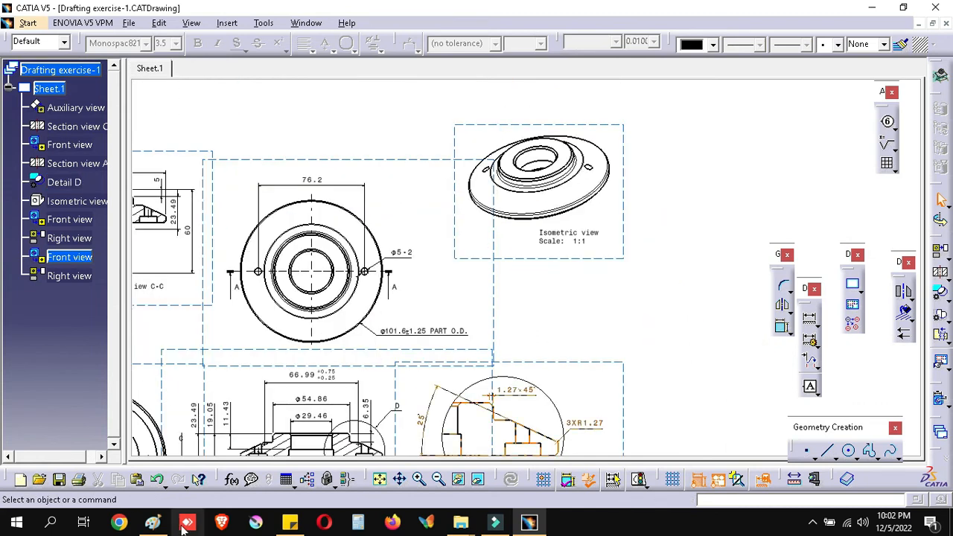
Switch to Paint and sketch a vertical height dimension left of the rectangle, with two extension lines and a double-headed arrow
click(153, 522)
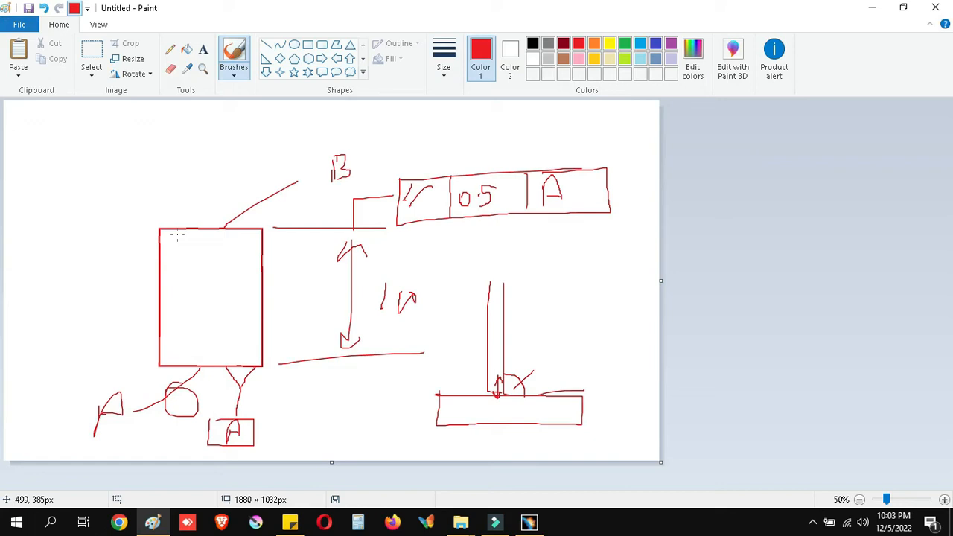
click(246, 294)
drag(148, 229, 99, 229)
drag(147, 370, 88, 370)
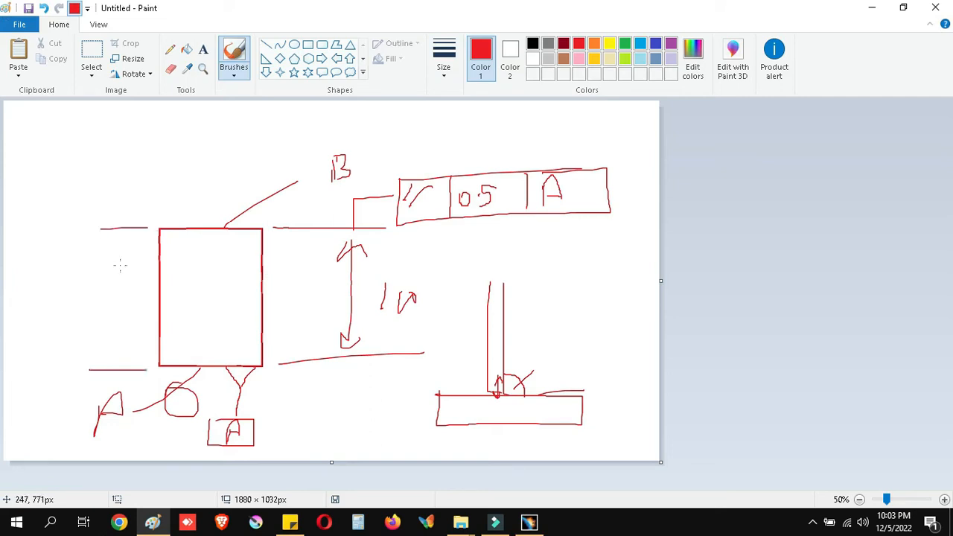
drag(117, 238, 117, 369)
drag(110, 357, 117, 368)
mouse_move(108, 246)
mouse_down()
mouse_move(118, 230)
mouse_move(119, 246)
mouse_move(117, 232)
mouse_move(110, 248)
mouse_up()
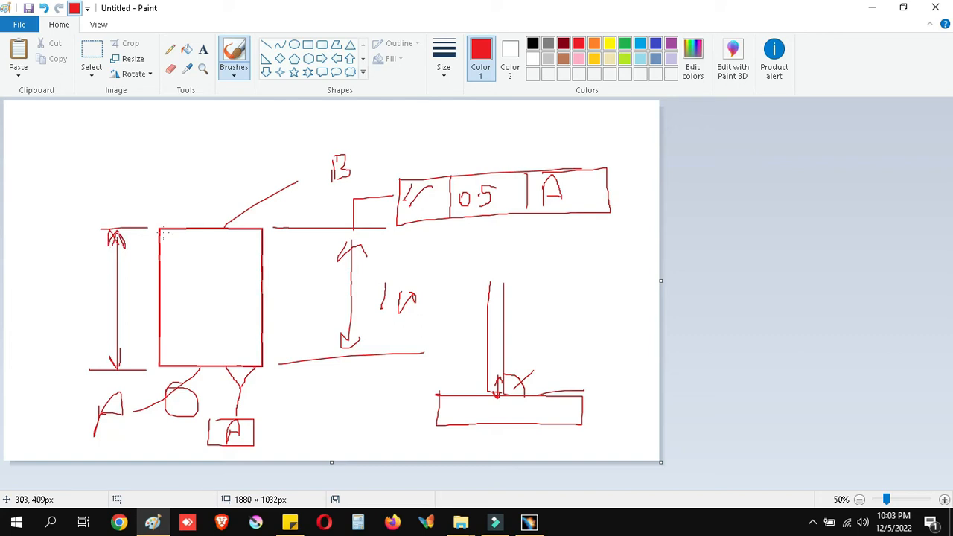
Write 100 beside the left-hand height dimension, and trace over the rectangle's upper and lower edges
drag(57, 278, 53, 322)
drag(70, 290, 97, 291)
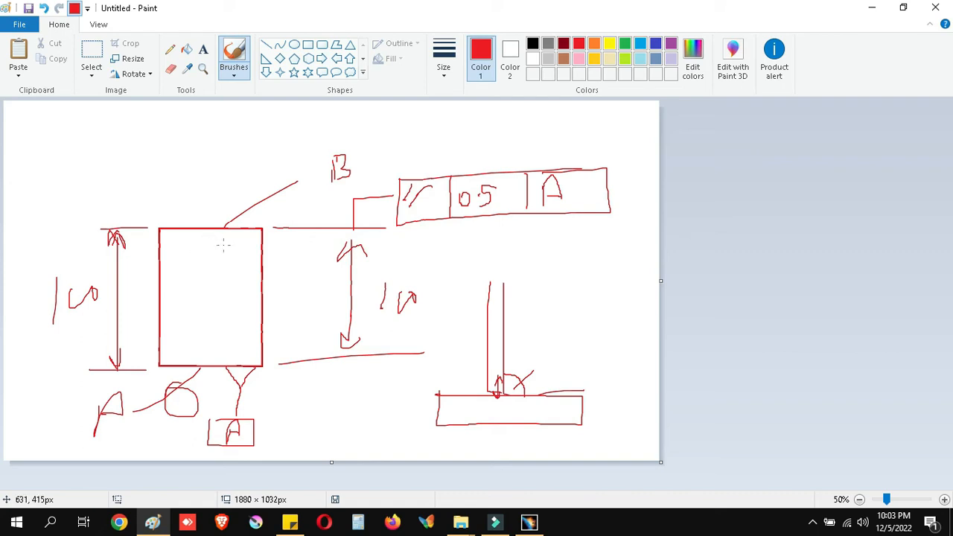
click(156, 226)
drag(156, 230, 161, 234)
drag(157, 225, 248, 224)
drag(165, 232, 269, 230)
drag(160, 231, 259, 229)
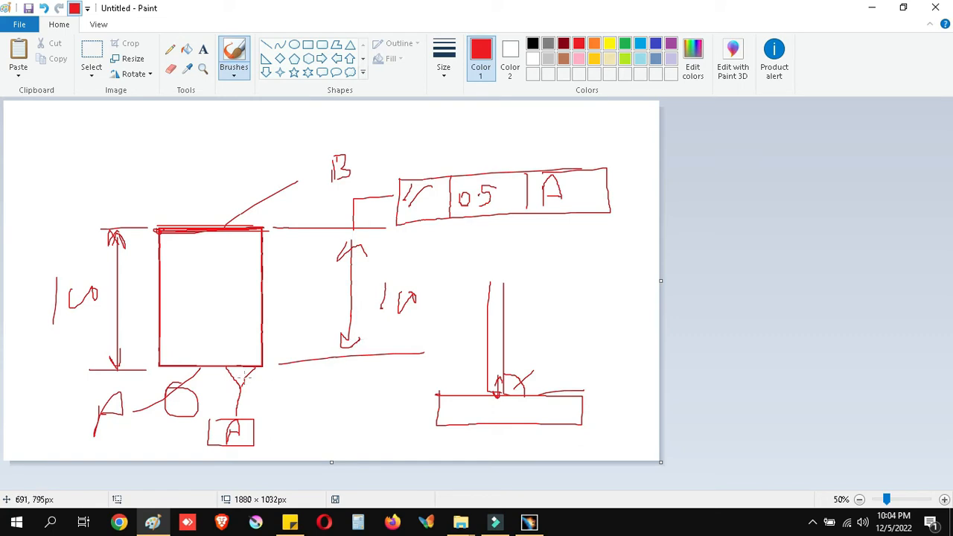
drag(149, 365, 337, 366)
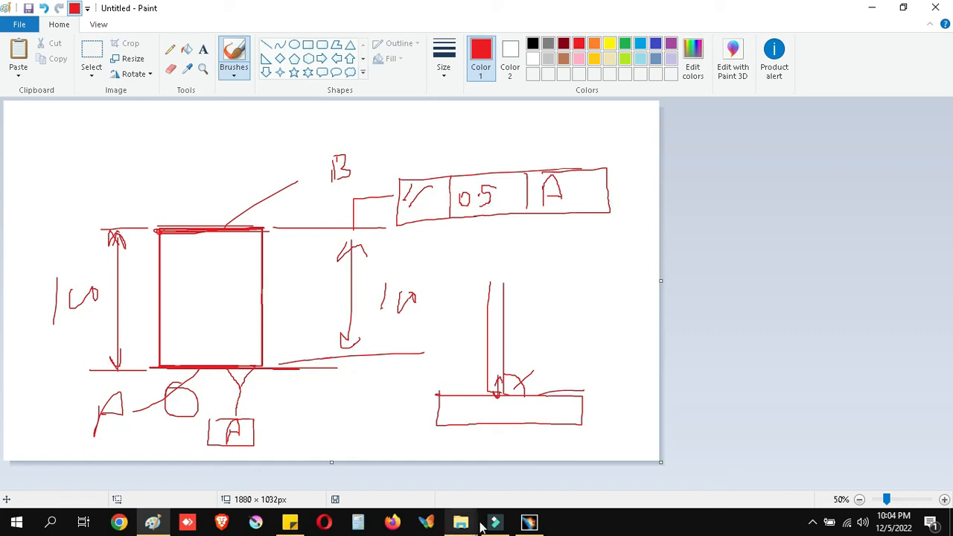
Switch to CATIA, add an axis line between the ring's upper and lower edges in the Right view, and lengthen it beyond the outline
click(528, 522)
middle_drag(655, 338, 456, 317)
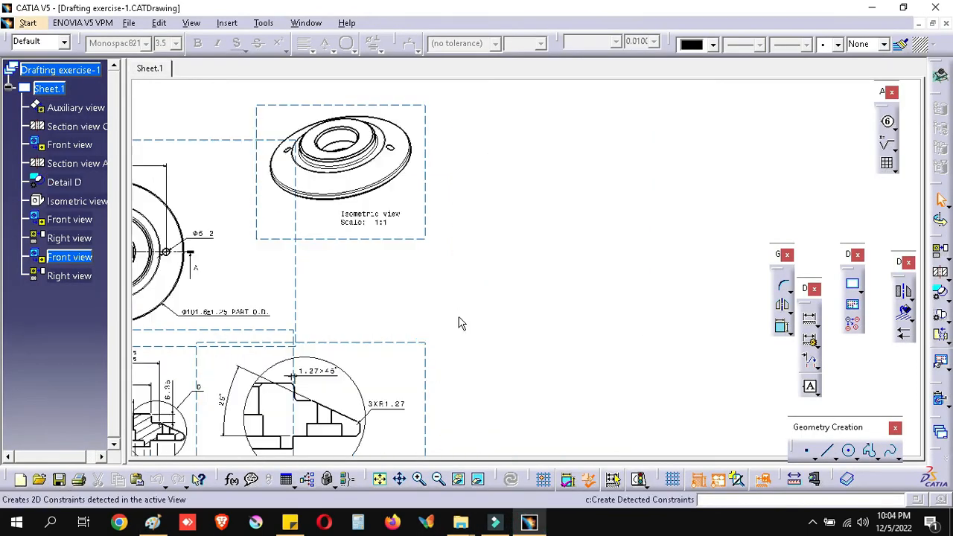
mouse_move(488, 264)
ctrl+middle_down()
mouse_move(480, 335)
mouse_move(682, 204)
mouse_move(503, 352)
ctrl+middle_up()
mouse_move(629, 237)
middle_down()
mouse_move(486, 257)
mouse_move(505, 196)
middle_up()
mouse_move(585, 246)
ctrl+middle_down()
mouse_move(521, 192)
mouse_move(544, 174)
ctrl+middle_up()
click(499, 166)
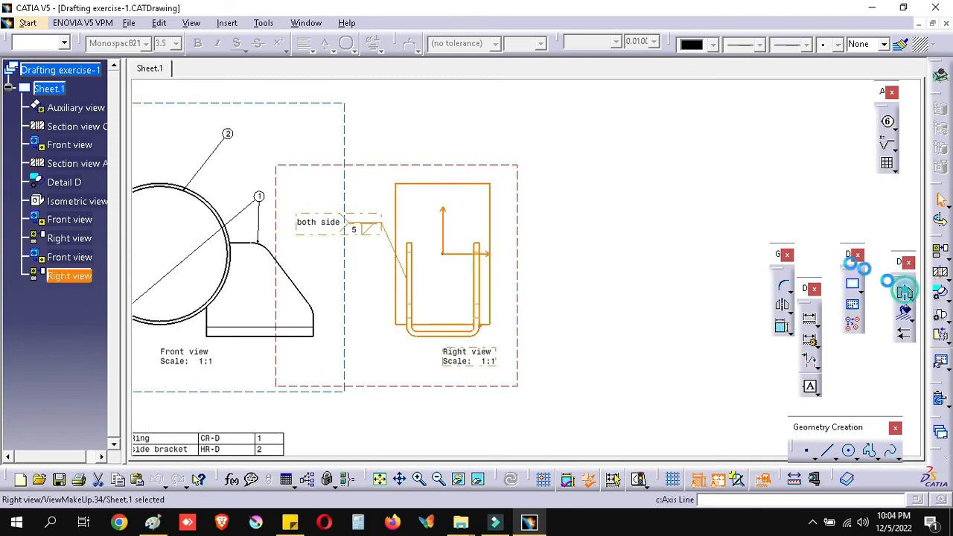
click(904, 291)
click(484, 184)
click(409, 326)
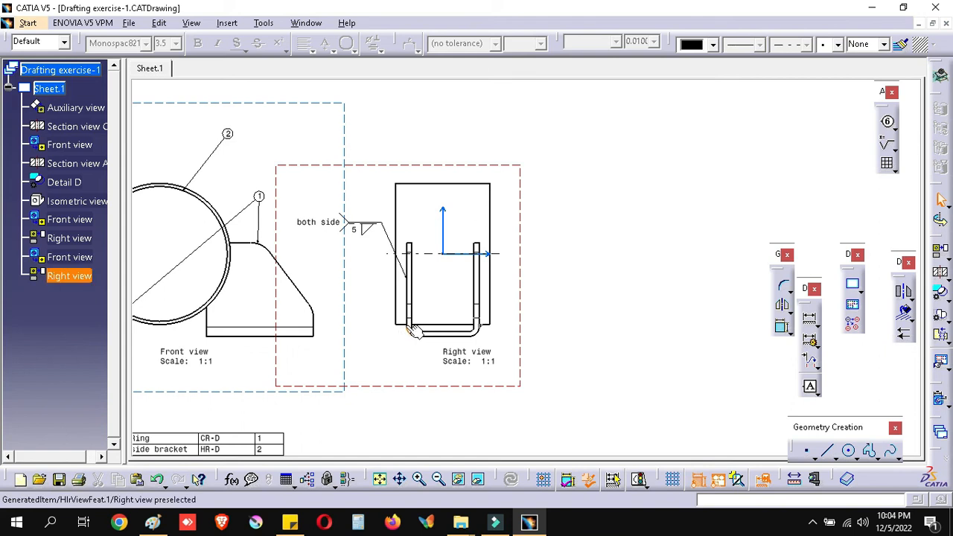
click(387, 253)
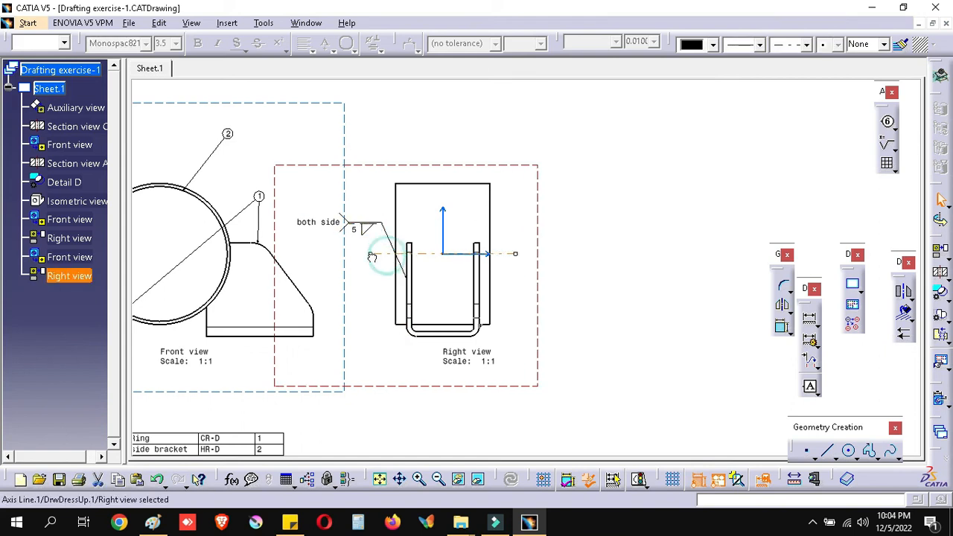
click(660, 281)
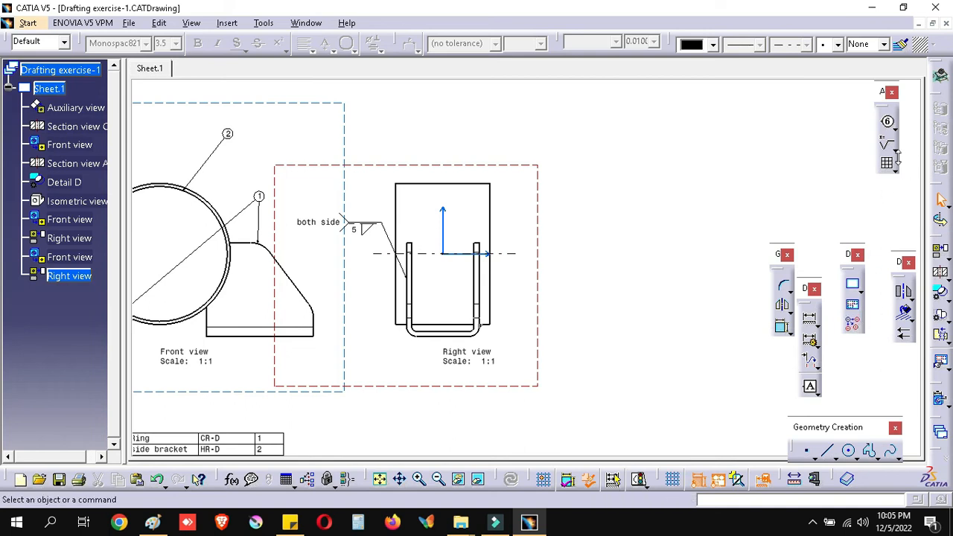
Attach datum feature A to the bracket's lower edge in the Right view, and move the view's label further down
click(814, 394)
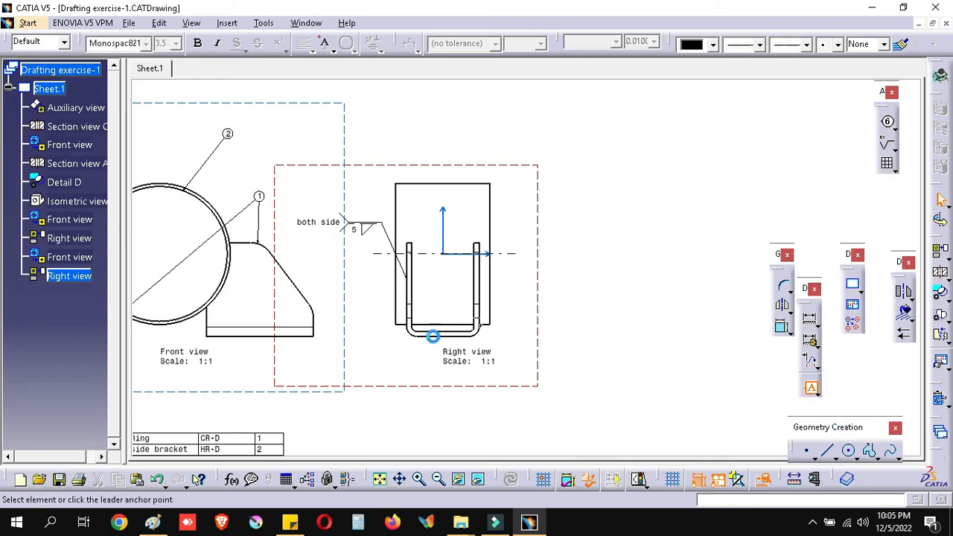
click(416, 336)
click(416, 368)
double_click(835, 424)
text(A)
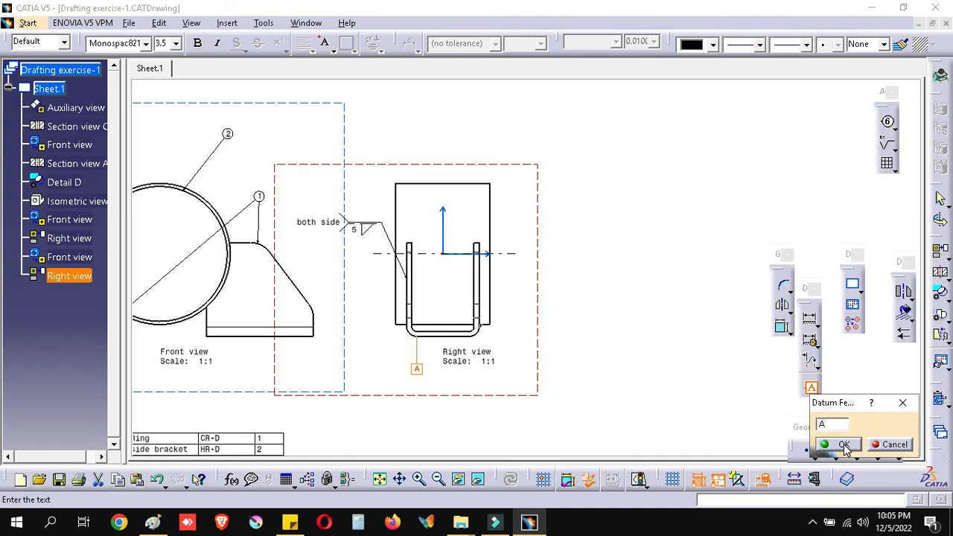
click(843, 444)
drag(466, 357, 374, 435)
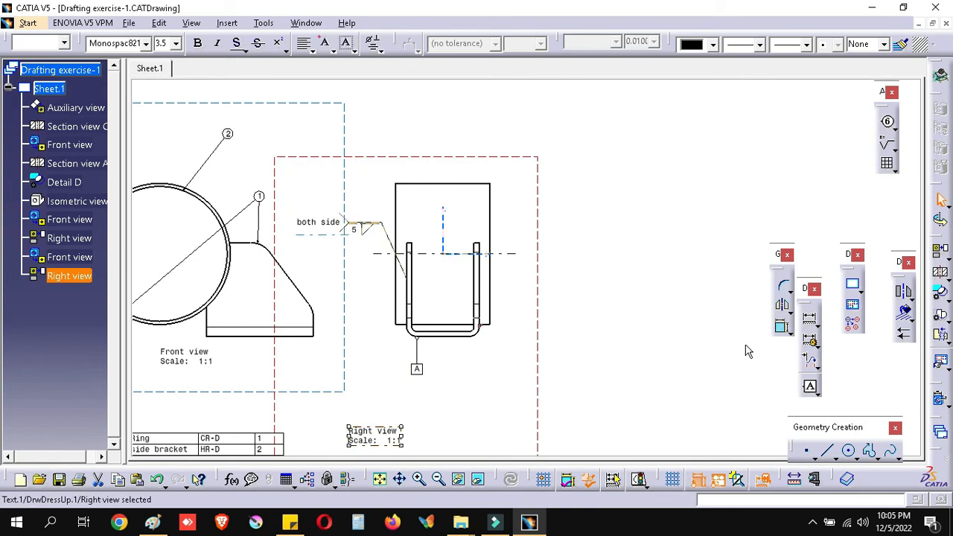
Add a diameter dimension between the ring's upper and lower edges, placed to the right of the Right view
click(814, 321)
click(830, 332)
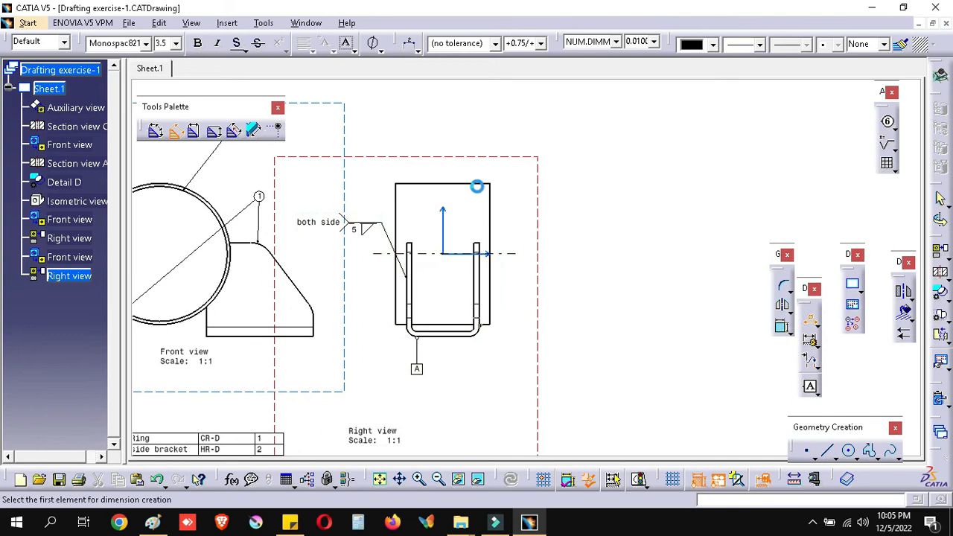
click(479, 184)
click(447, 325)
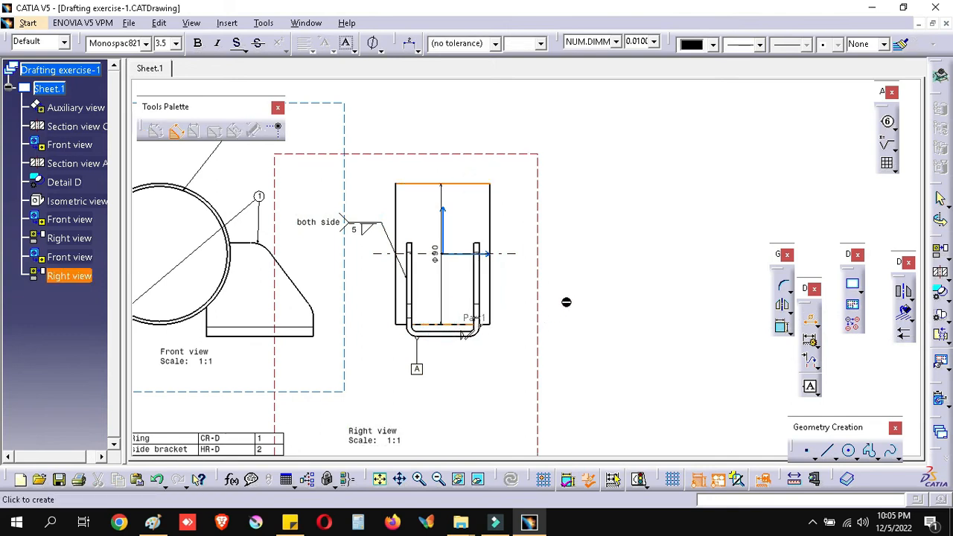
click(540, 285)
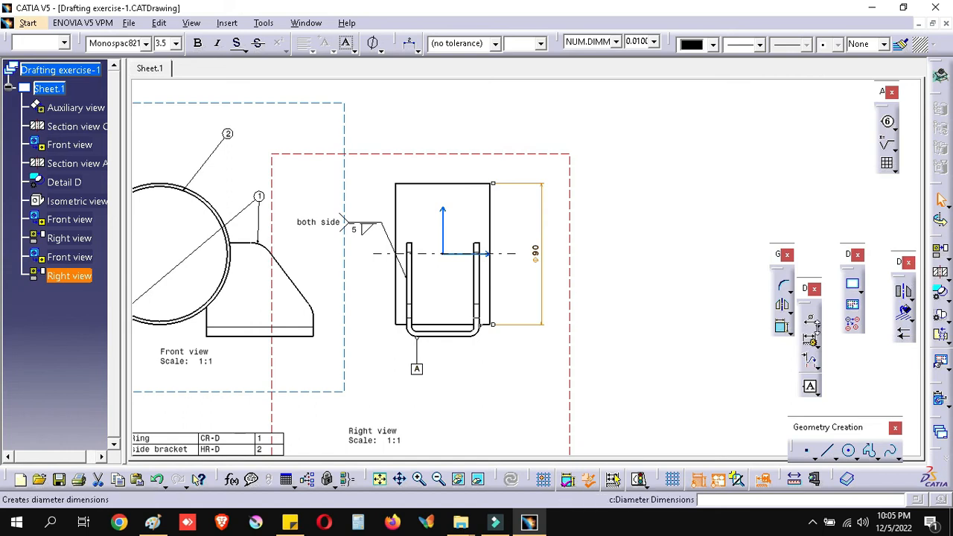
Add a geometrical tolerance frame below the diameter dimension's lower extension line, with parallelism 0.5, no diameter symbol, and reference A
click(816, 392)
click(854, 405)
click(538, 332)
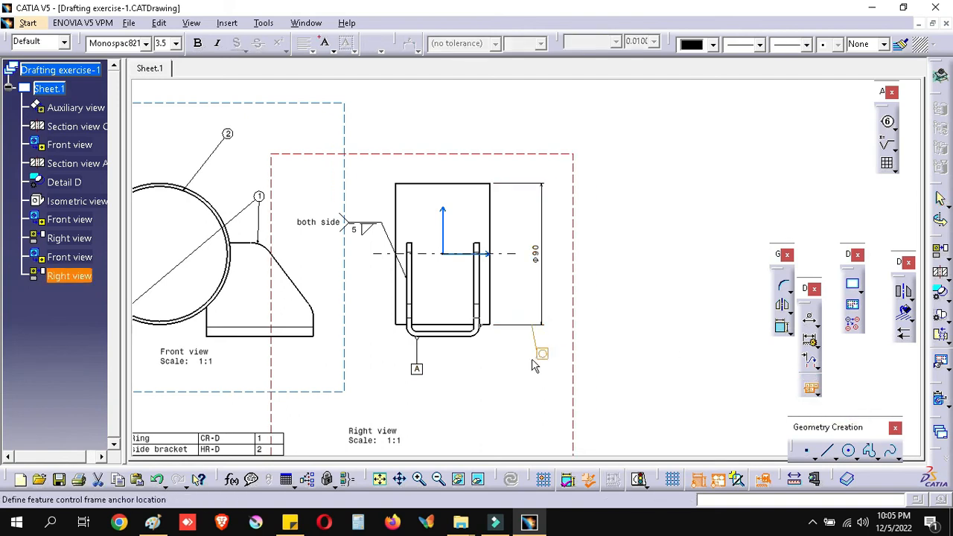
click(533, 362)
click(615, 376)
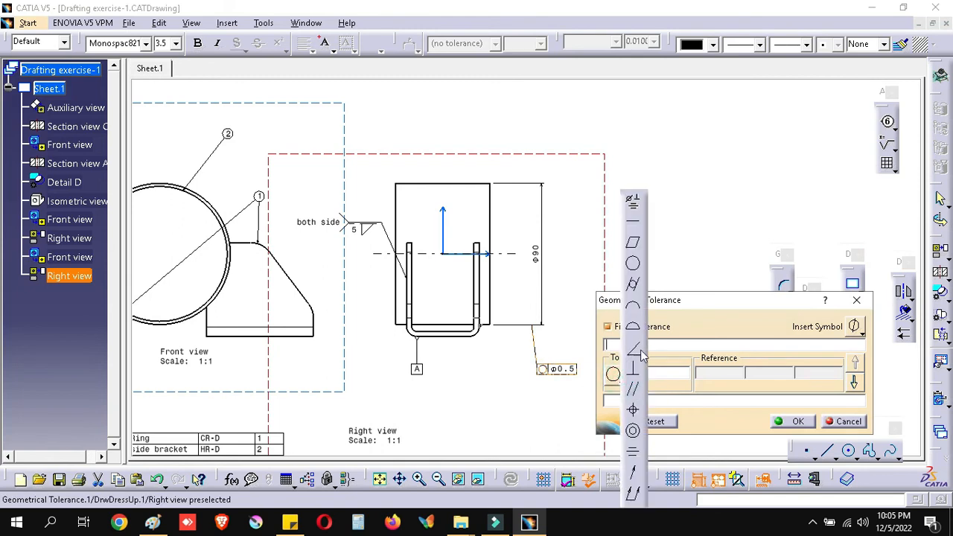
click(630, 378)
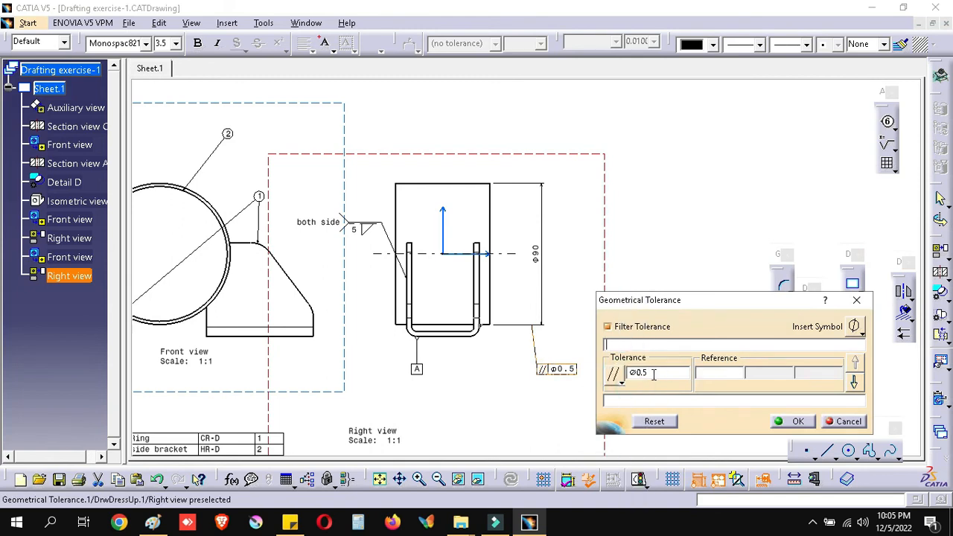
click(636, 376)
key(BackSpace)
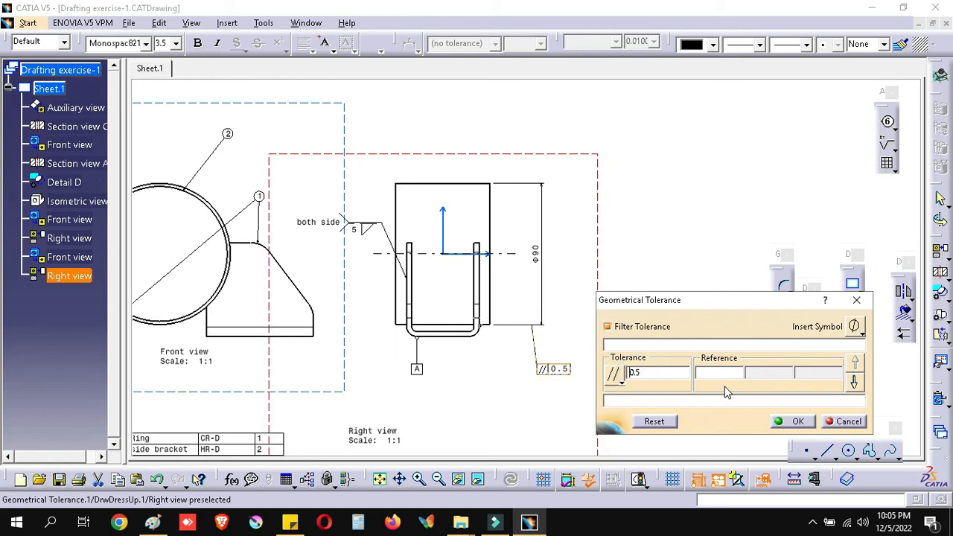
click(712, 373)
text(A)
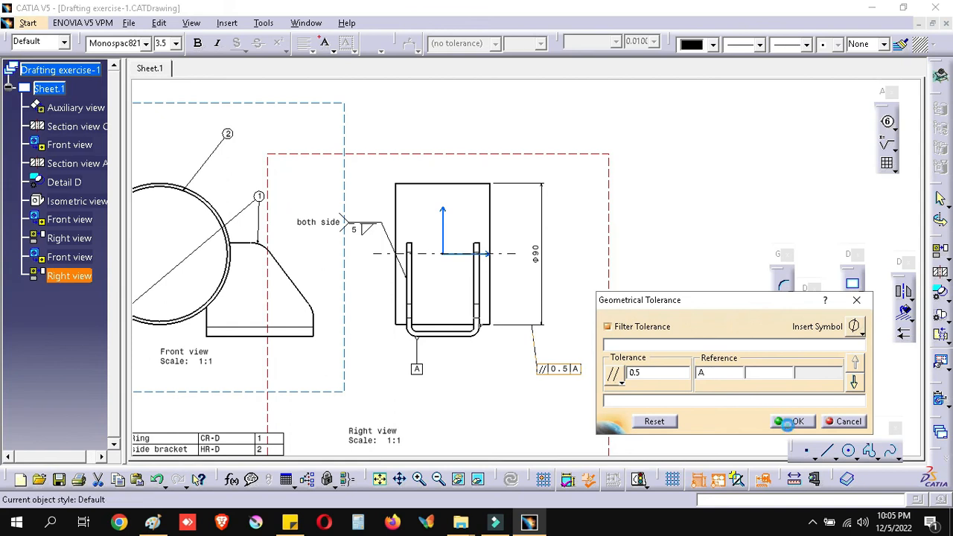
click(790, 422)
click(595, 341)
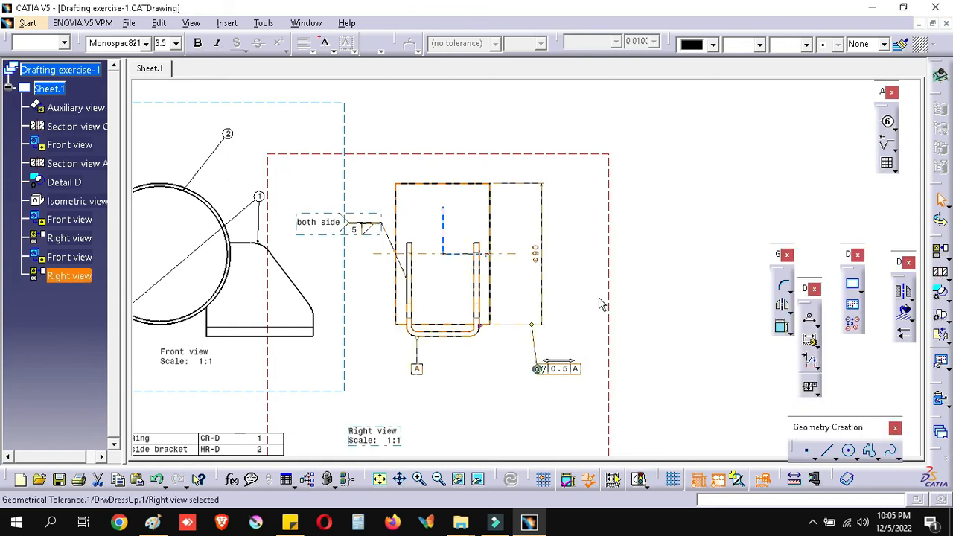
Move the tolerance leader's tip to the end of the lower extension line, and reposition the frame below and right of it
ctrl+middle_drag(600, 276, 543, 208)
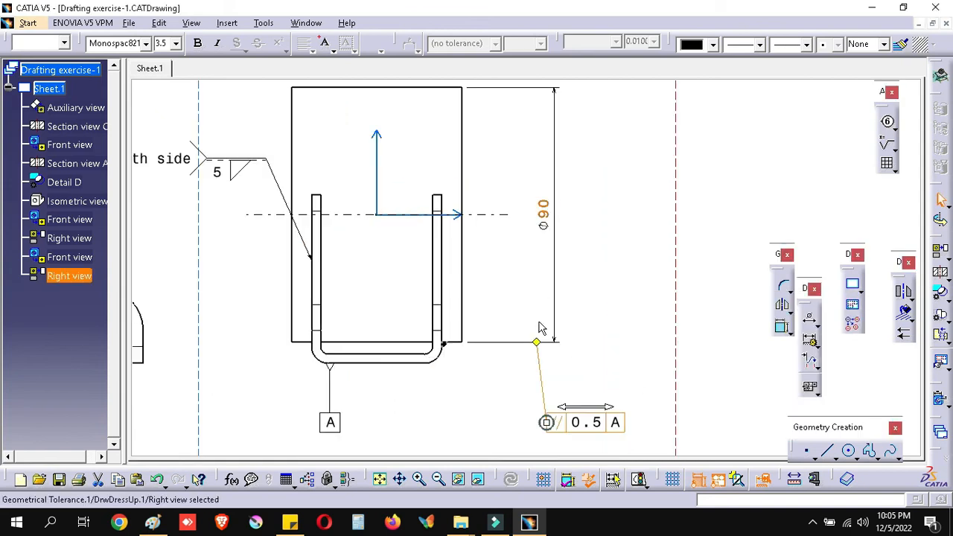
drag(536, 341, 564, 346)
drag(585, 416, 584, 370)
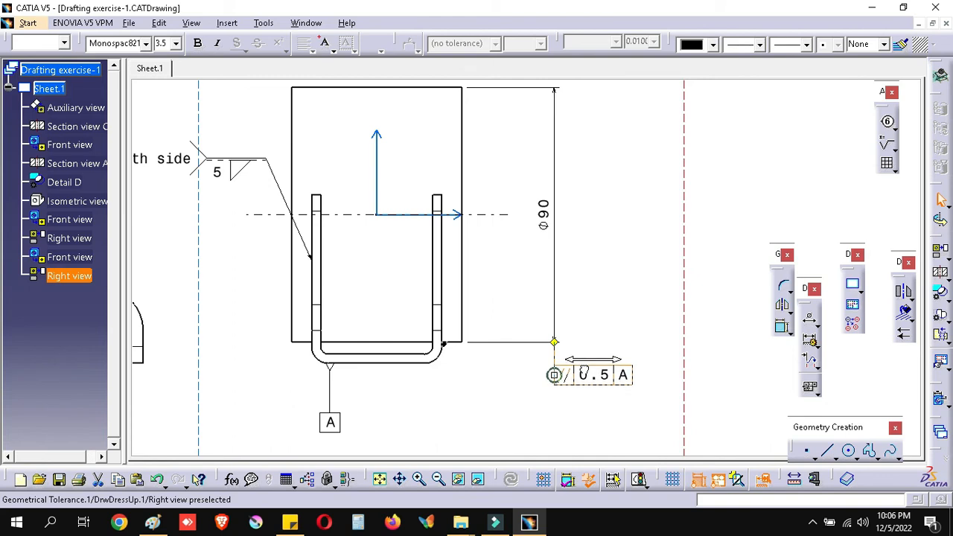
click(570, 409)
drag(605, 387, 629, 387)
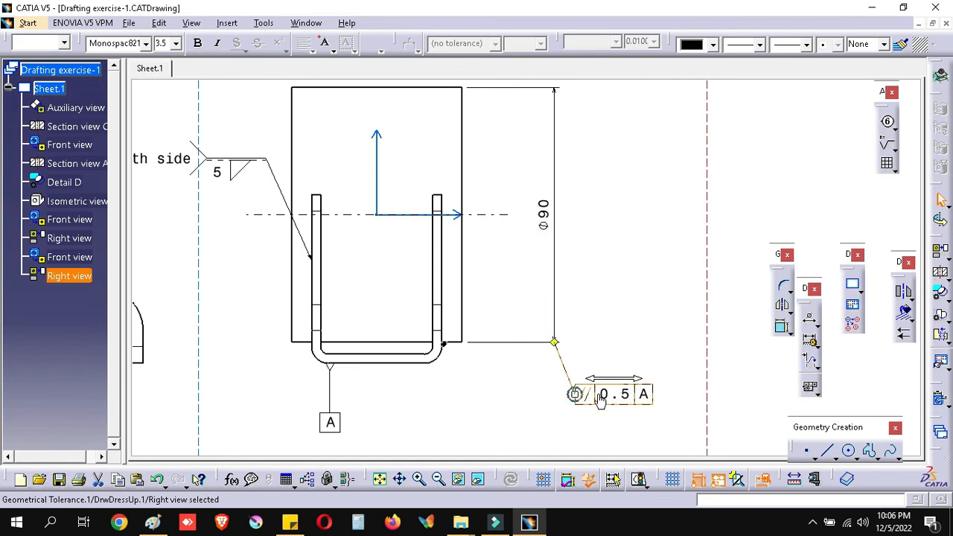
click(701, 401)
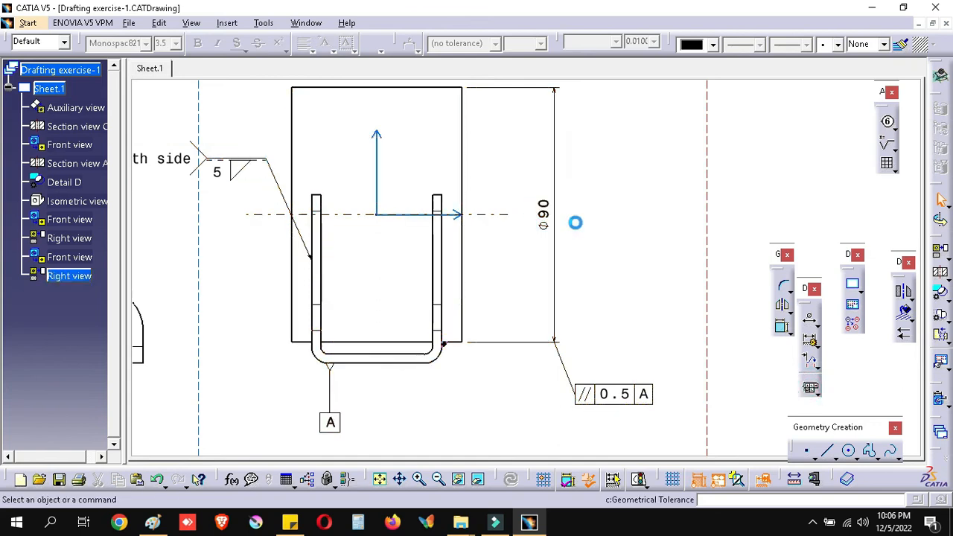
Attach a second geometrical tolerance frame beside the diameter dimension's value, with parallelism 0.5 and reference A
click(576, 222)
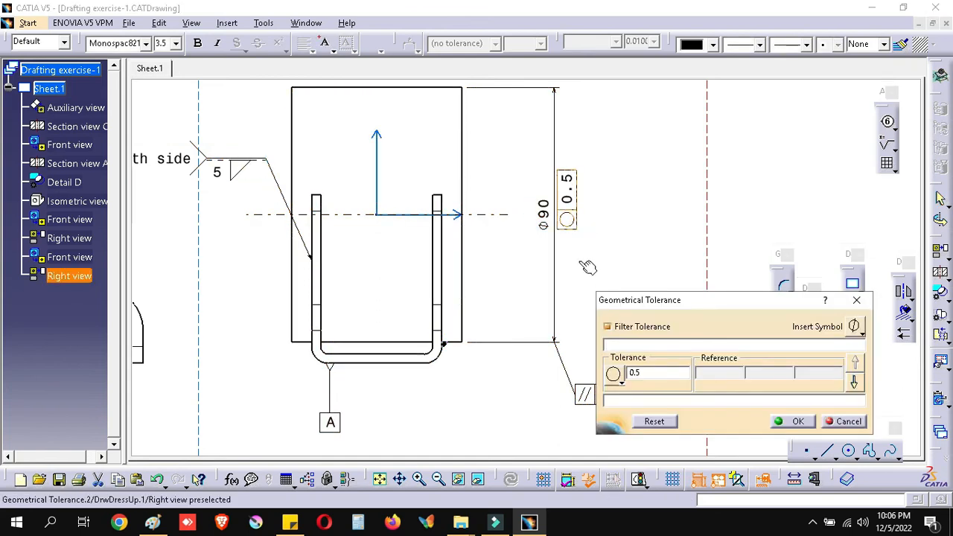
click(617, 377)
click(625, 386)
click(716, 374)
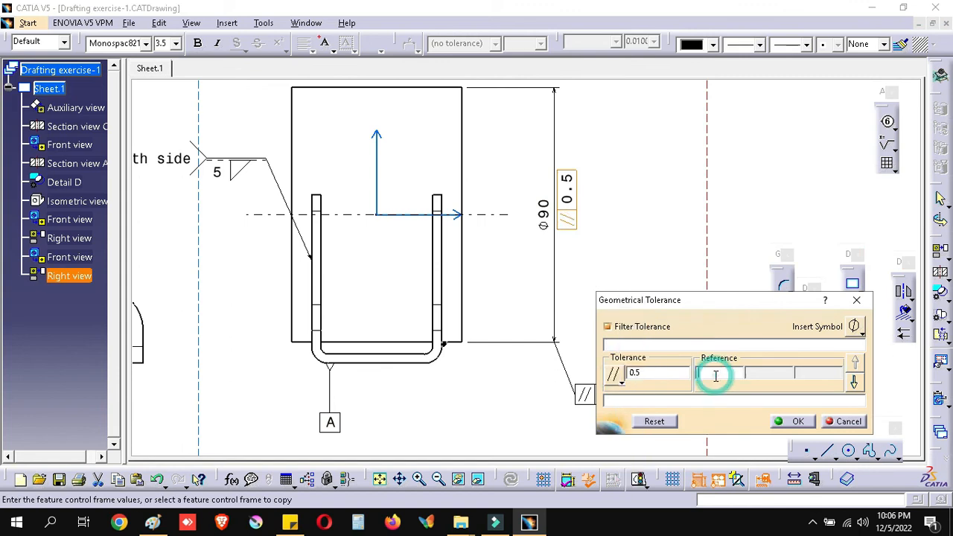
text(A)
click(794, 421)
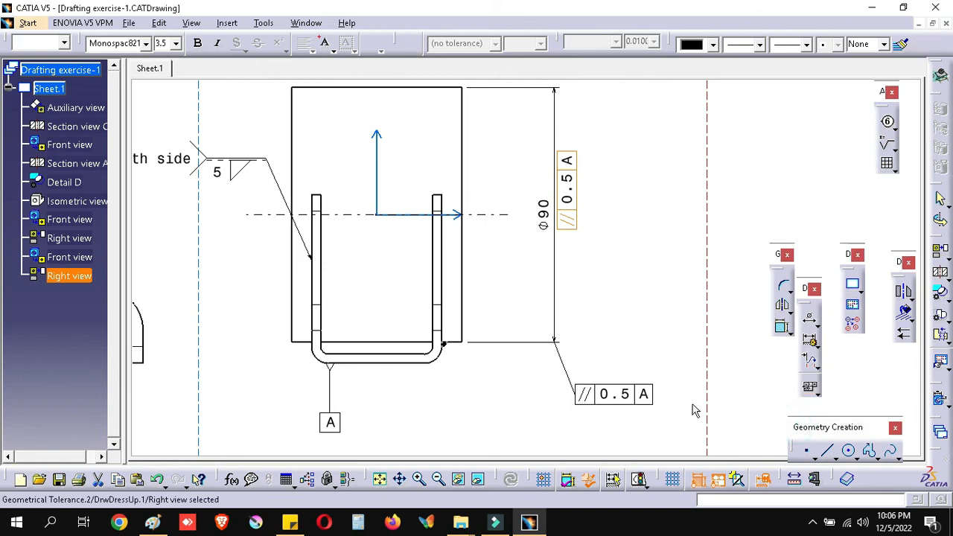
Delete the parallelism tolerance frame attached by a leader to the lower extension line
right_click(607, 400)
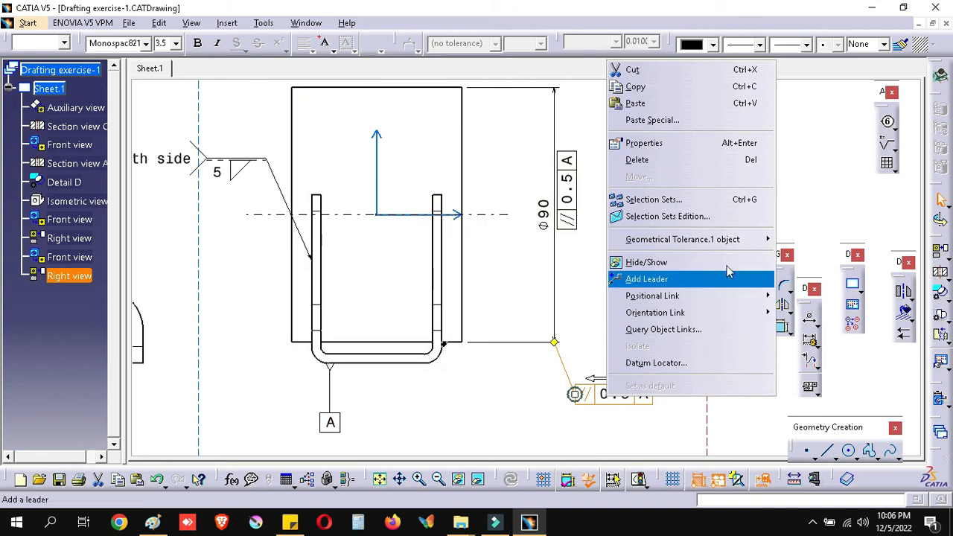
click(676, 160)
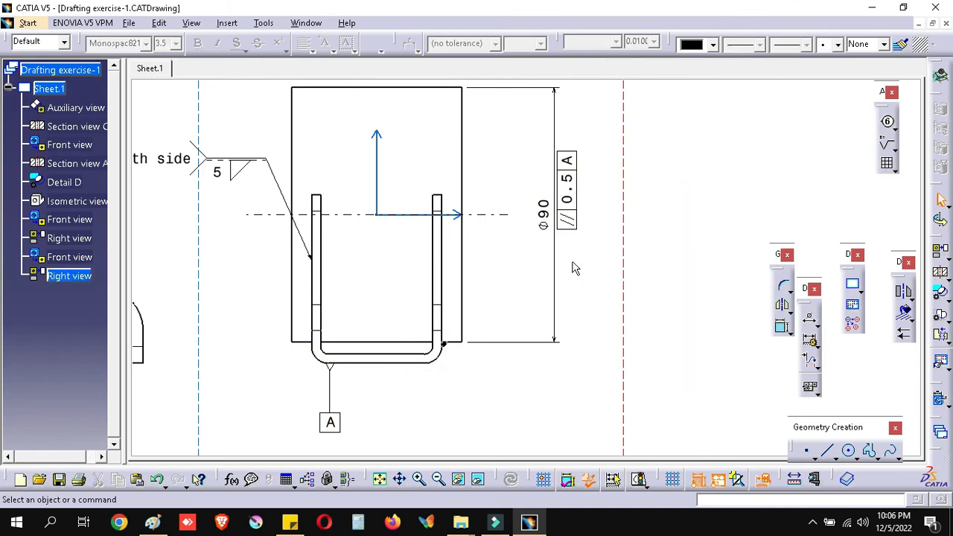
click(809, 388)
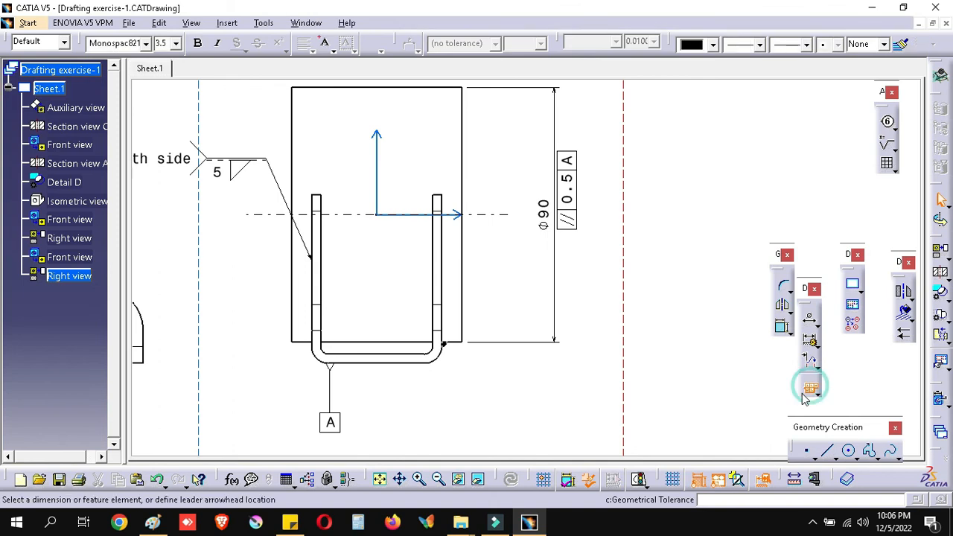
click(542, 223)
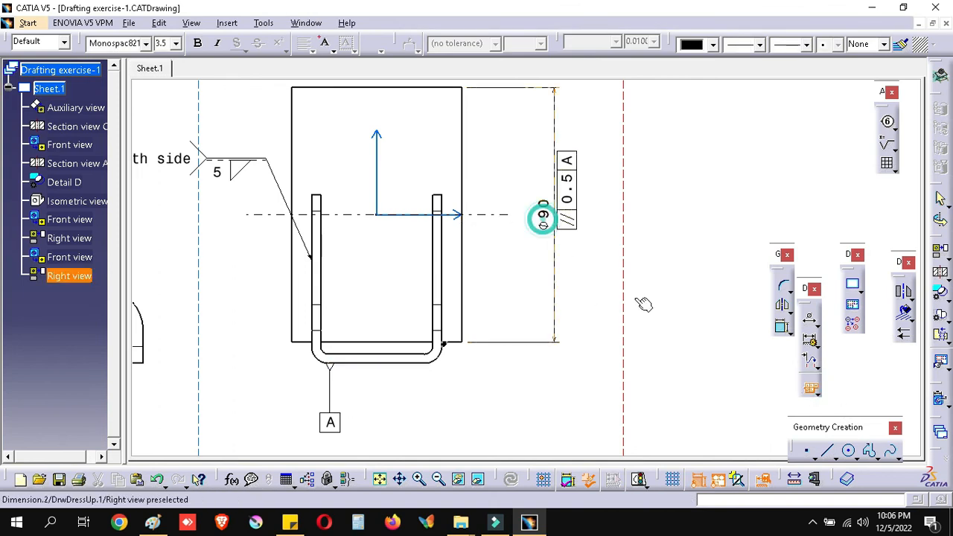
click(707, 376)
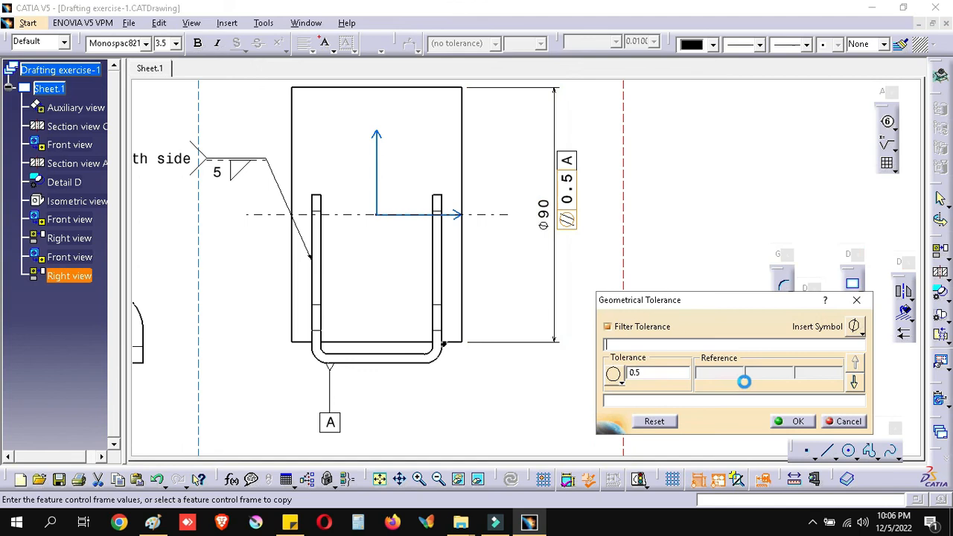
click(620, 381)
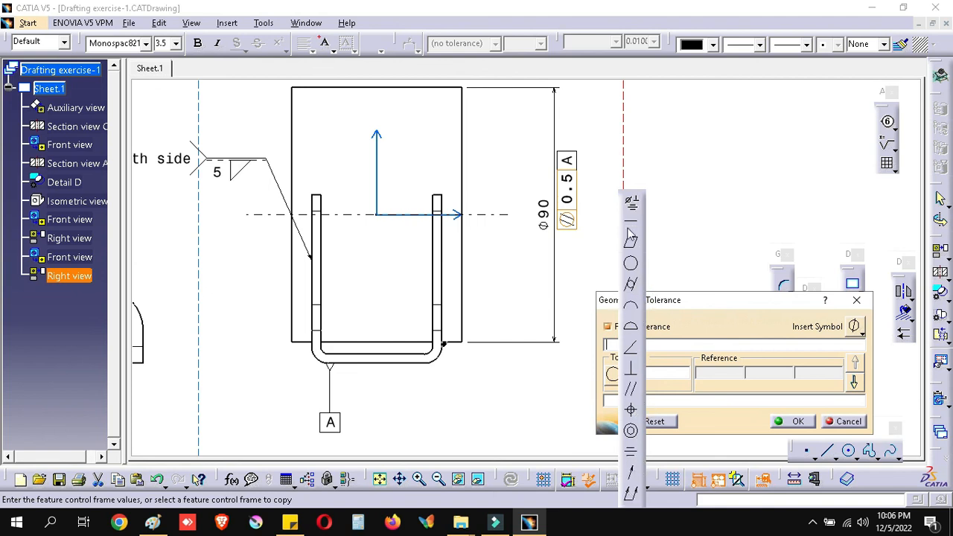
click(625, 482)
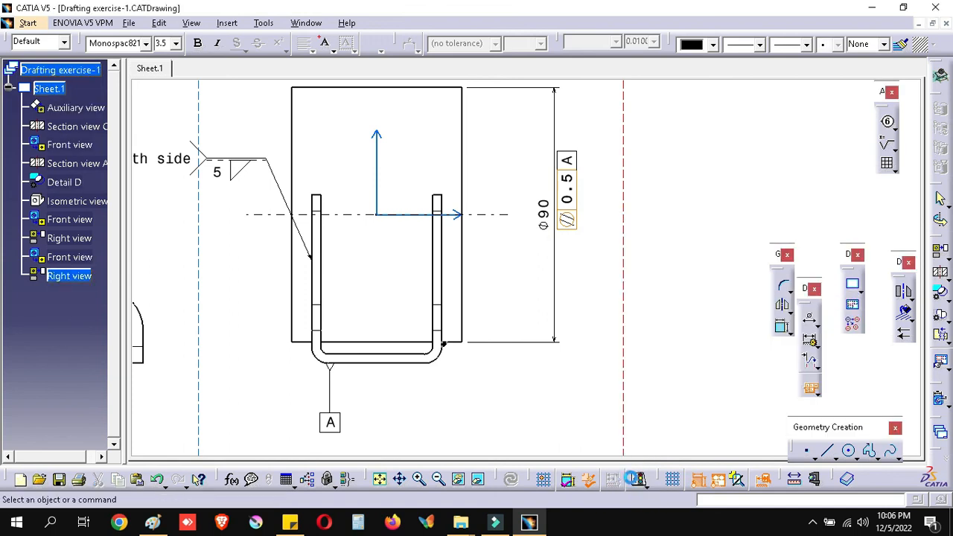
click(681, 346)
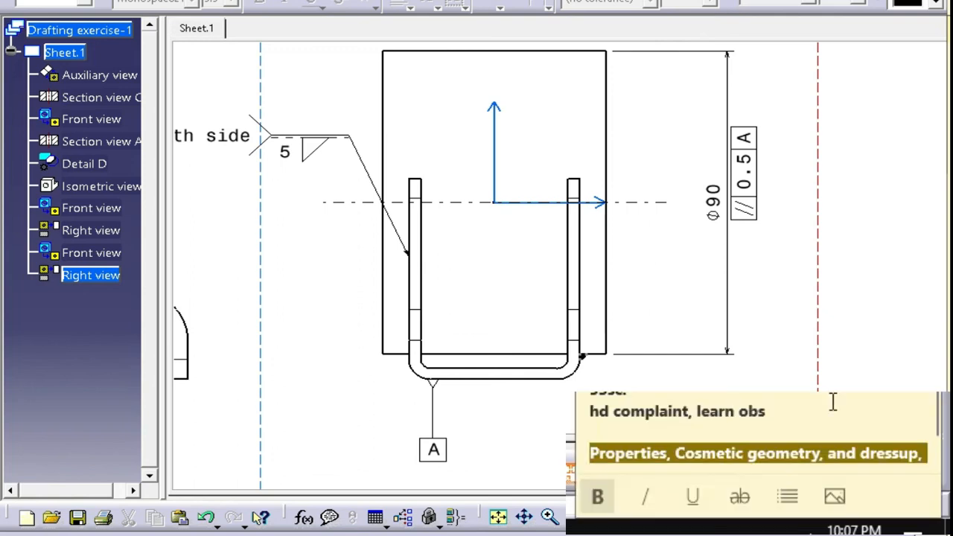
Highlight the topics Properties and Cosmetic geometry one after the other in the sticky note
click(778, 421)
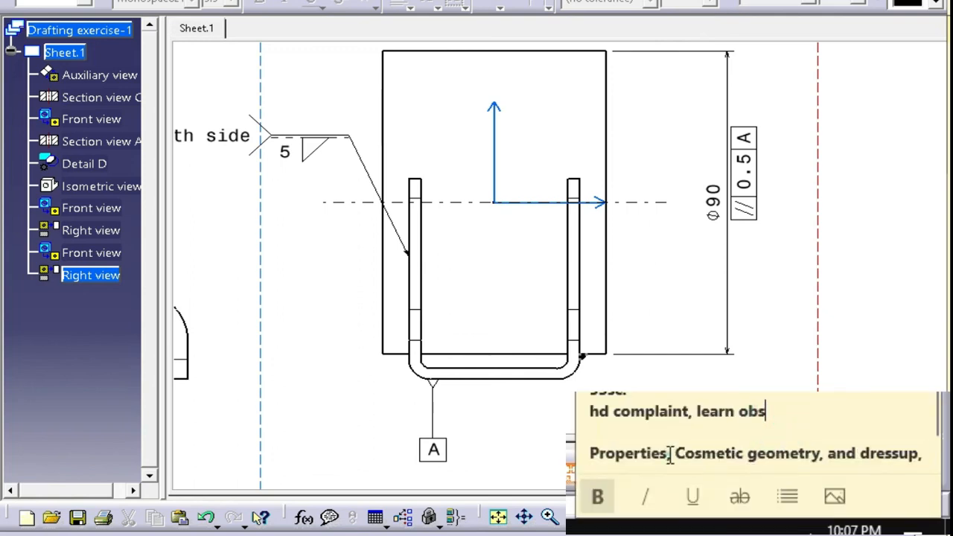
drag(667, 454, 591, 433)
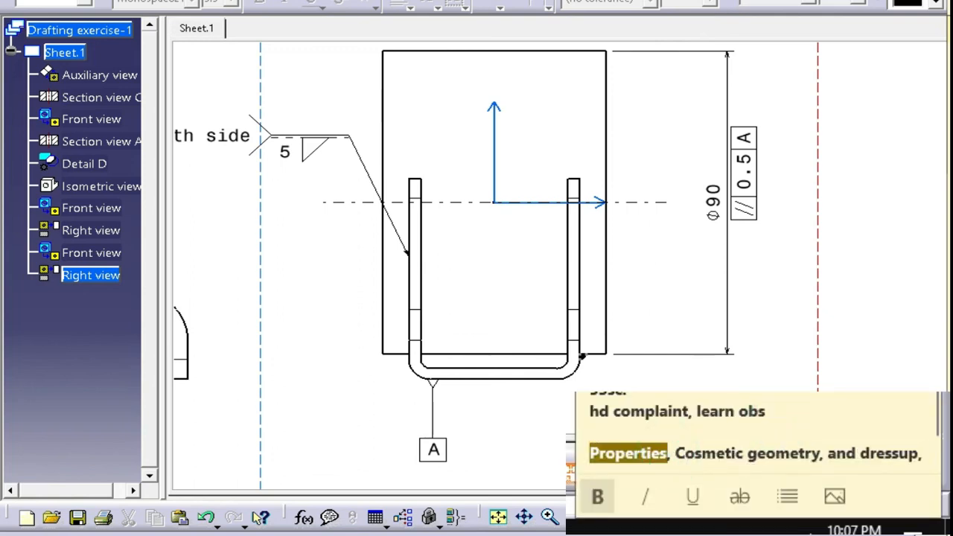
scroll(729, 438, down, 1)
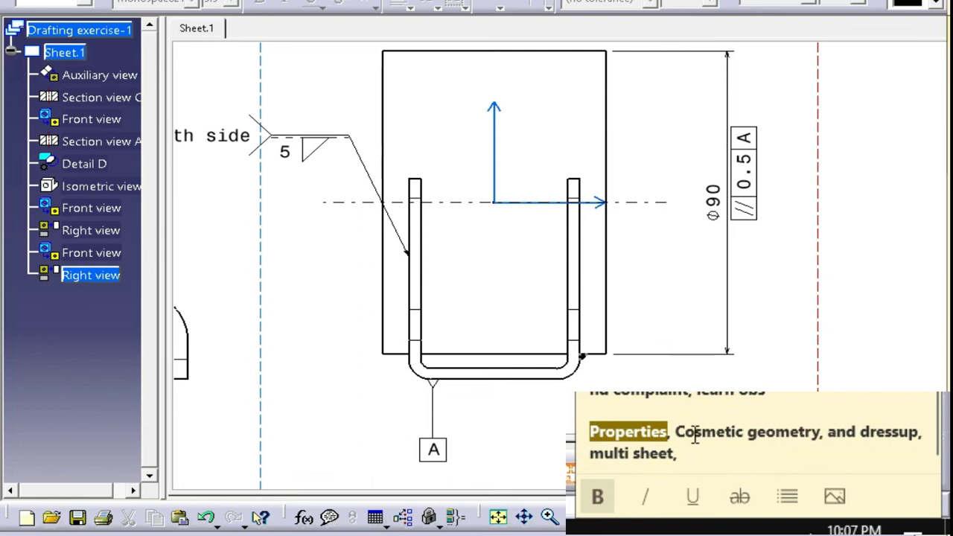
drag(674, 431, 822, 431)
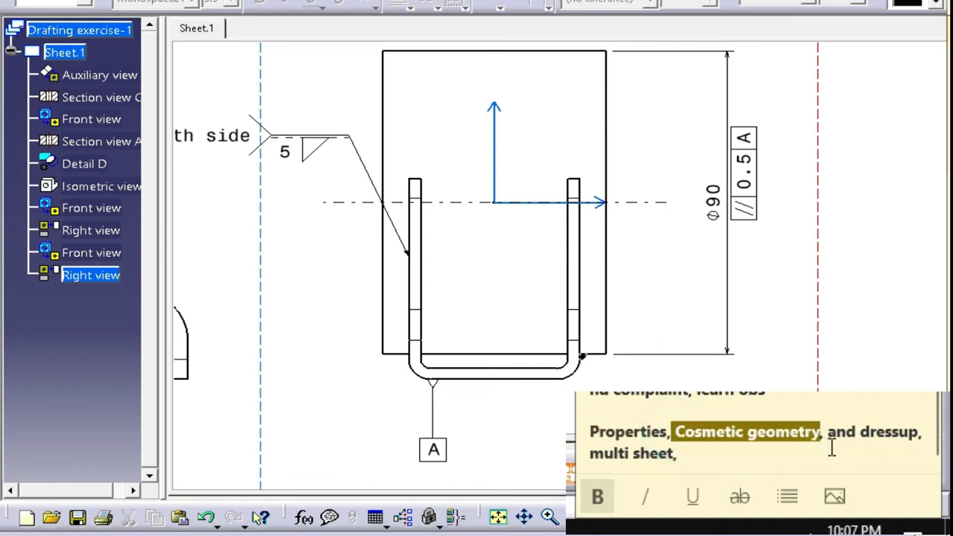